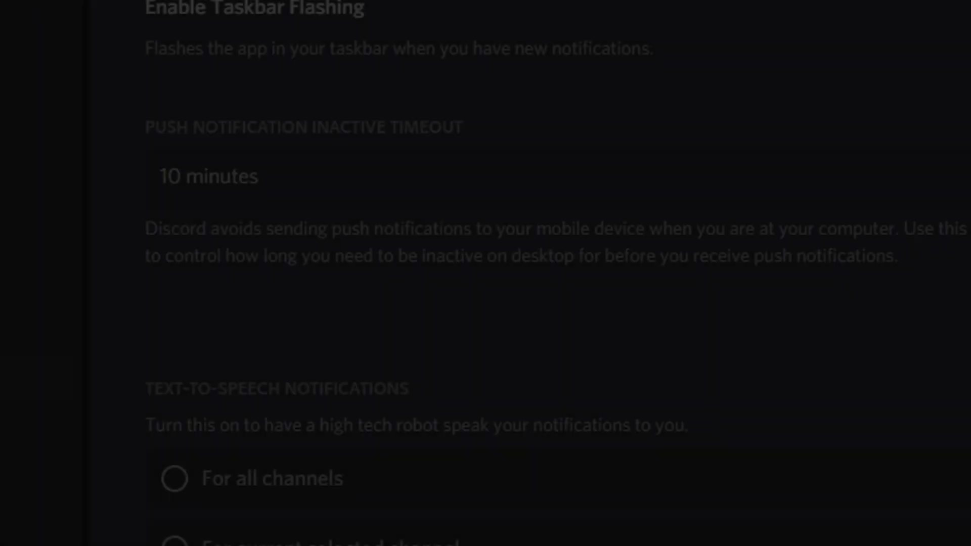
Step: Preview the Message, Deafen, Undeafen and Mute sounds in Discord's notification settings
scroll(298, 420, "down", 15)
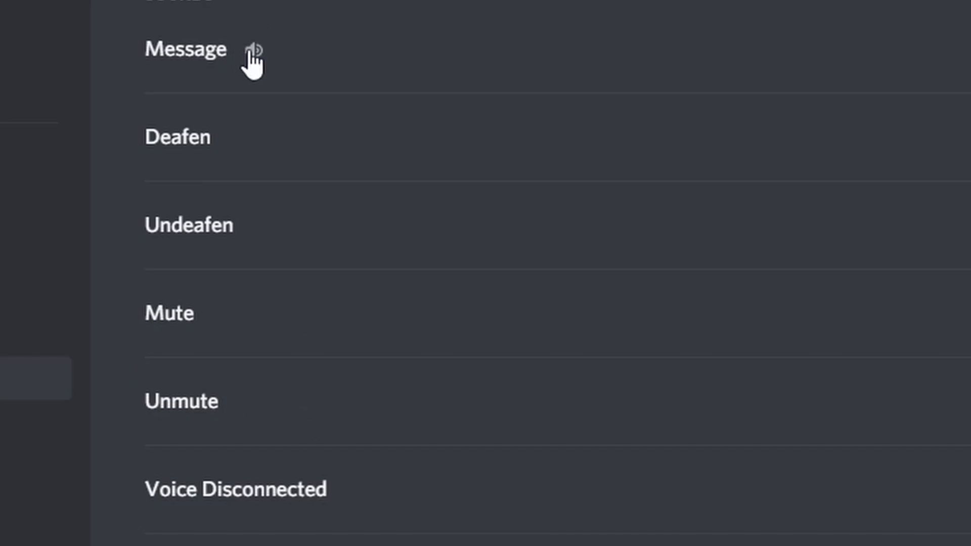
left_click(249, 52)
left_click(242, 136)
left_click(254, 228)
left_click(218, 312)
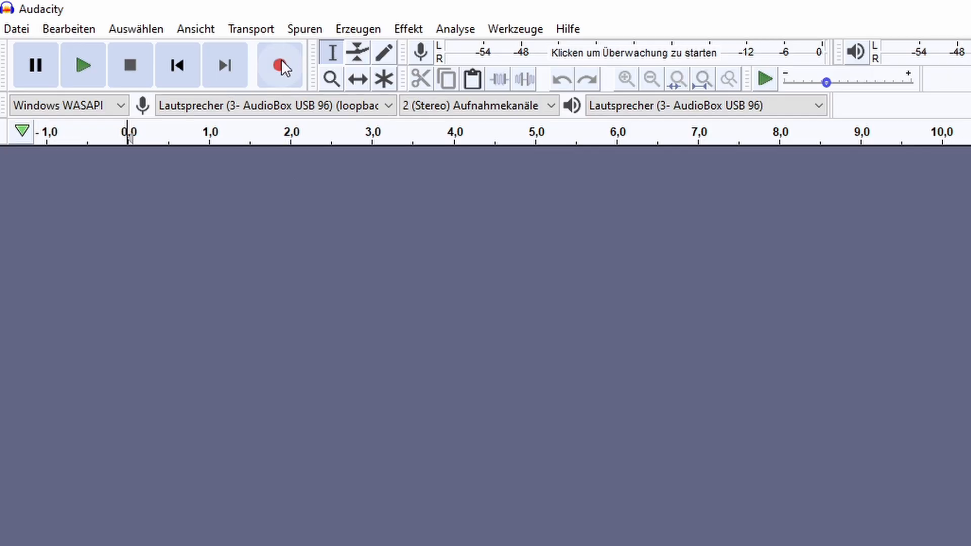
Step: Switch to Audacity and start recording the speaker loopback audio, and return to Discord's home view
left_click(281, 61)
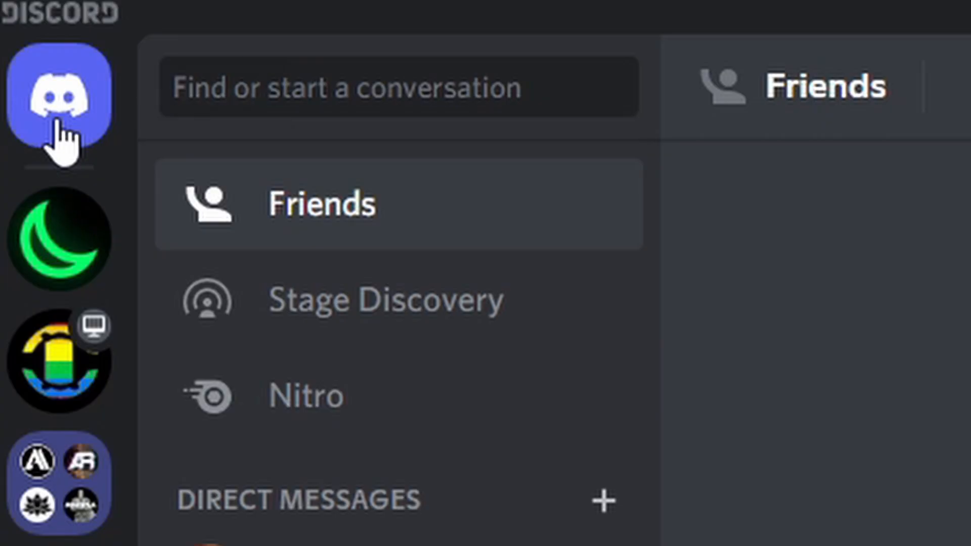
left_click(87, 104)
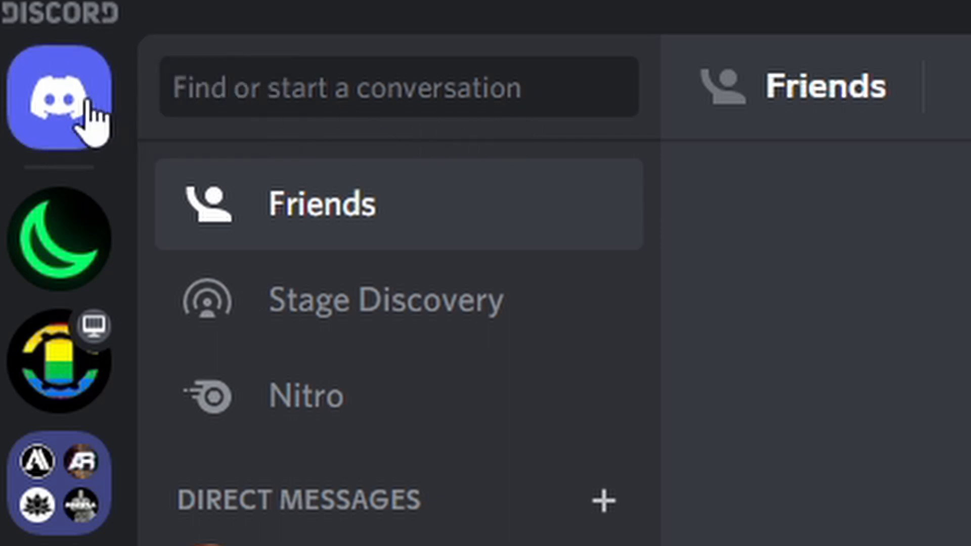
left_click(87, 102)
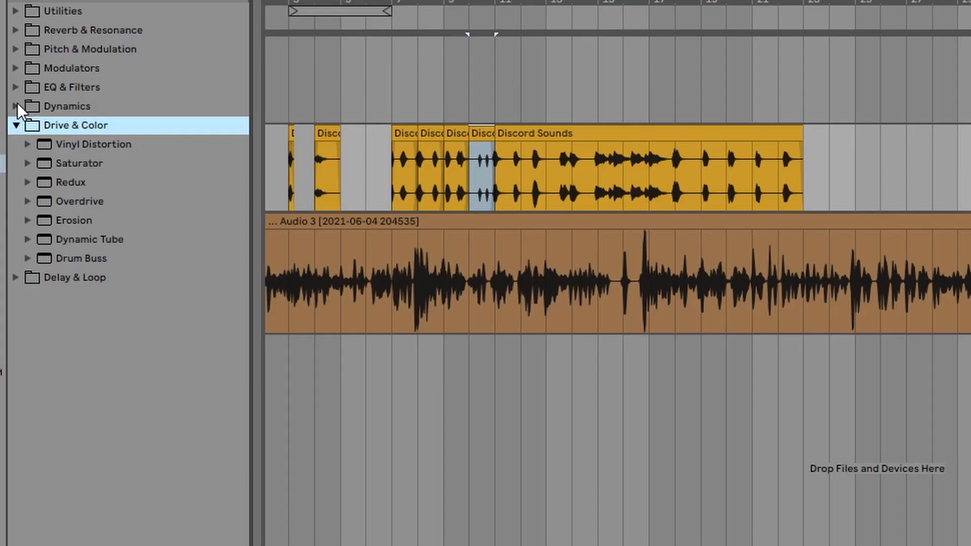
Step: Add the Multiband Dynamics OTT preset after the Saturator, set its output to 23.5 dB, and raise the Saturator's drive
left_click(22, 108)
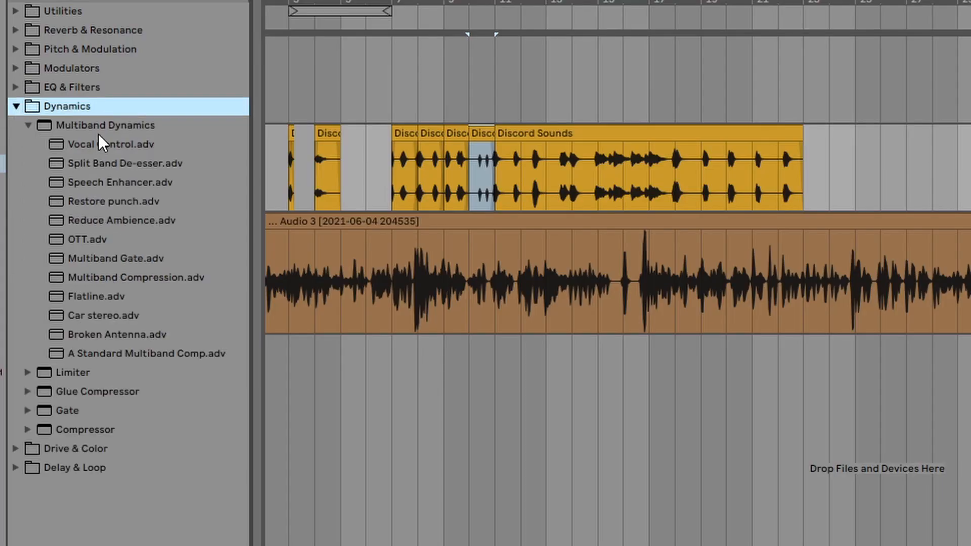
left_click_drag(83, 240, 173, 306)
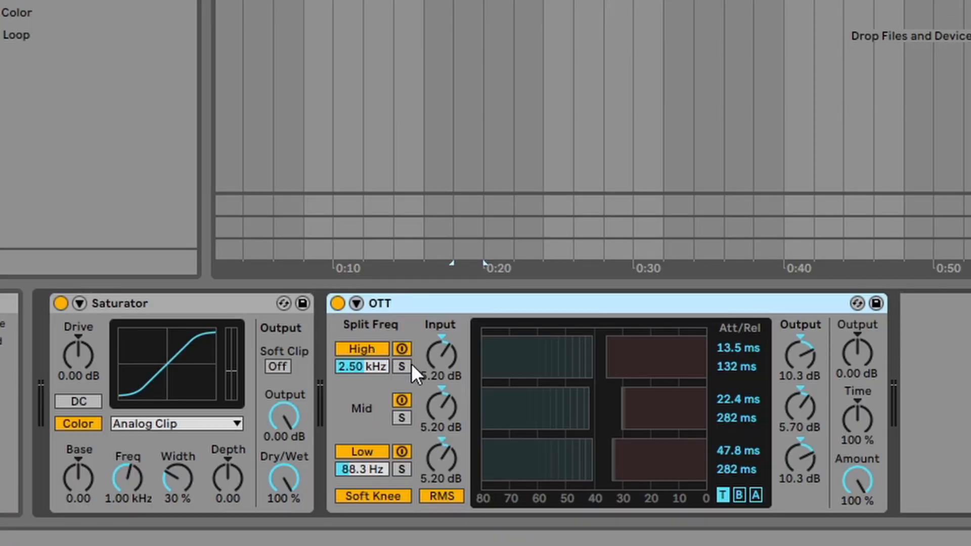
left_click_drag(874, 362, 874, 334)
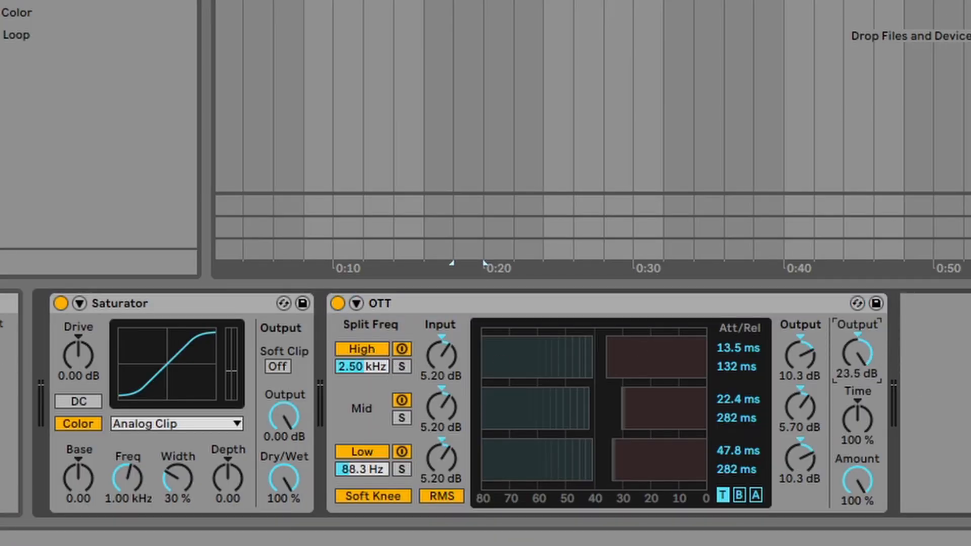
left_click_drag(79, 355, 79, 284)
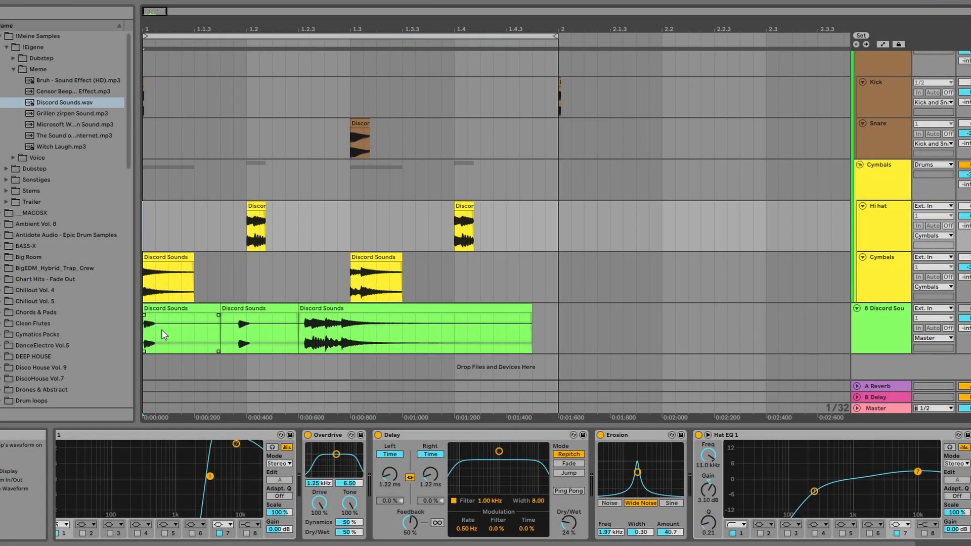
Step: Audition the drum loop, unfold Overdrive and select Kick EQ 4 in the kick's effect chain
key("space")
key("space")
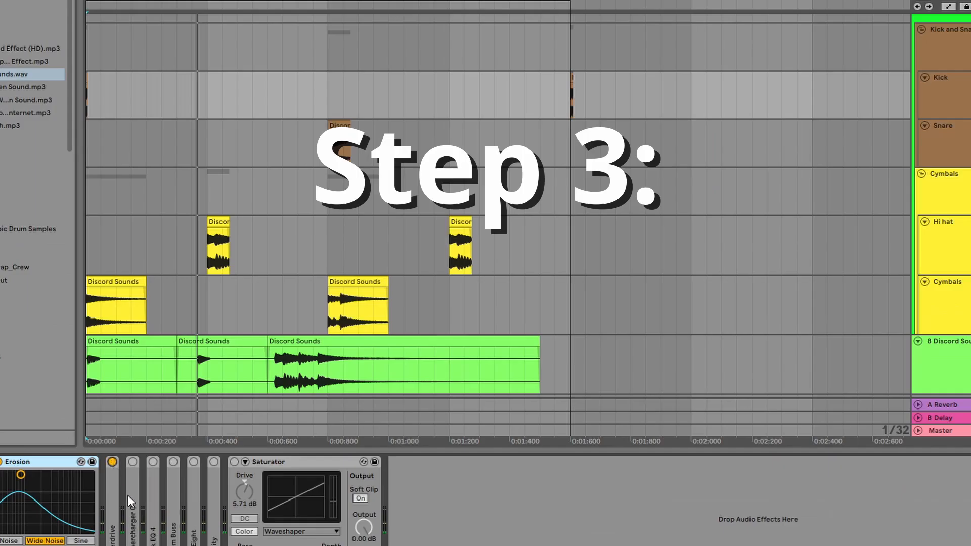
double_click(110, 493)
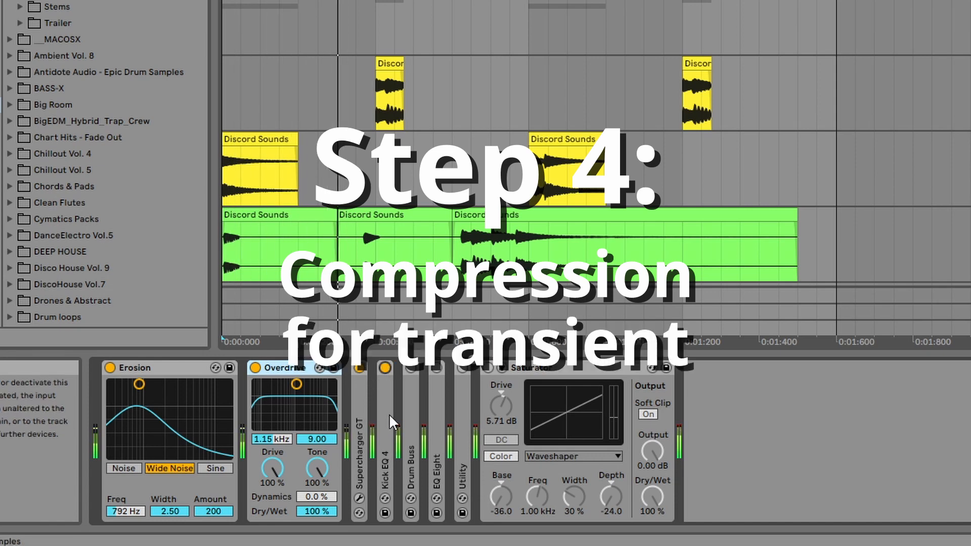
left_click(384, 429)
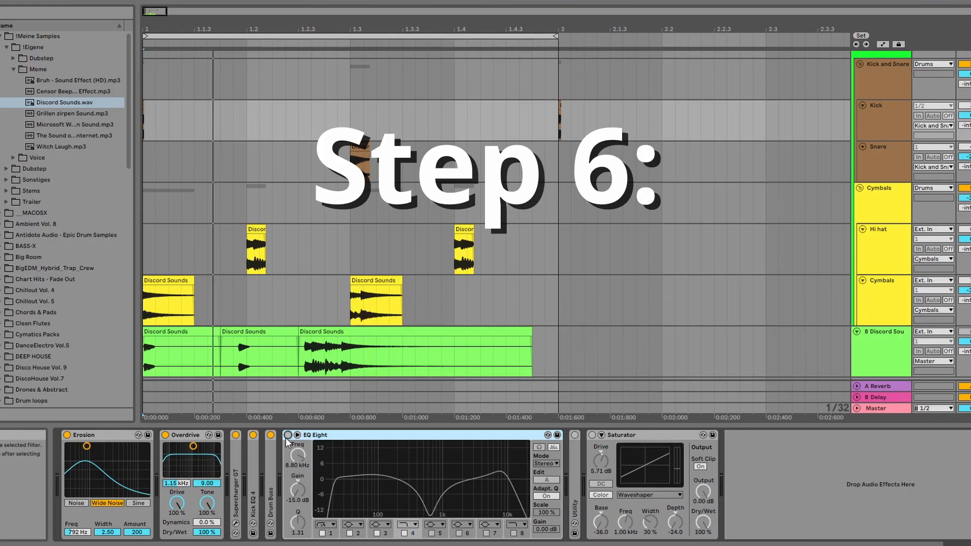
Step: Enable and collapse EQ Eight on the kick, unfold Utility, and toggle its Mono option around a playback check
left_click(287, 436)
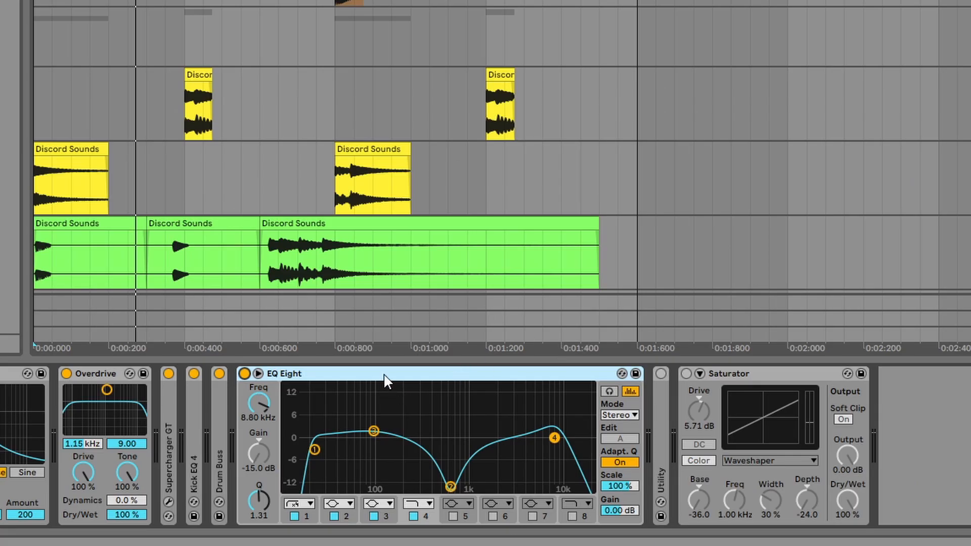
double_click(384, 373)
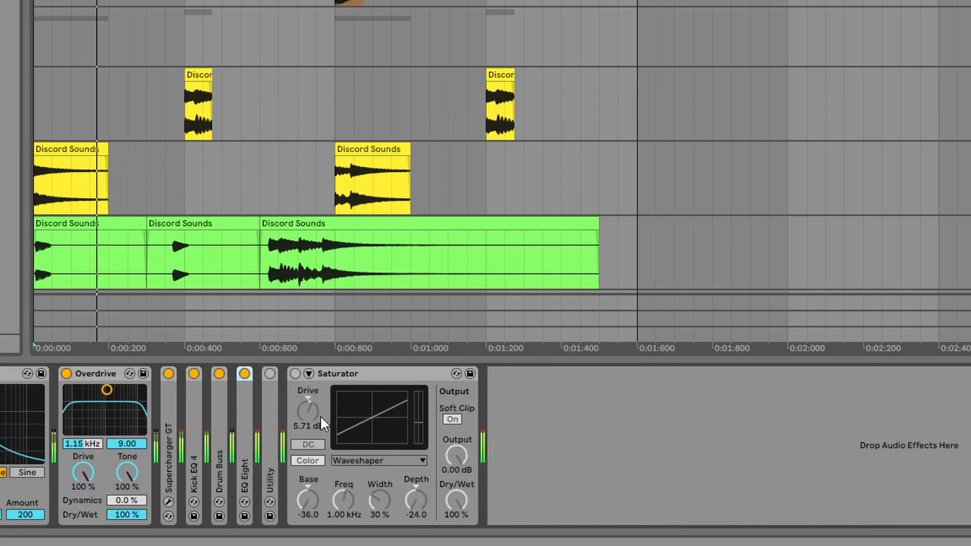
double_click(271, 400)
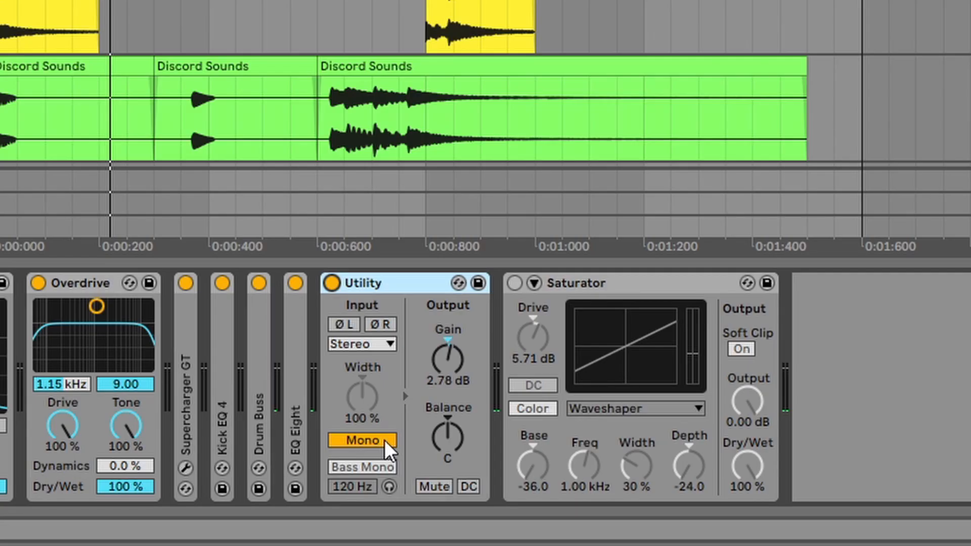
key("space")
key("space")
left_click(393, 435)
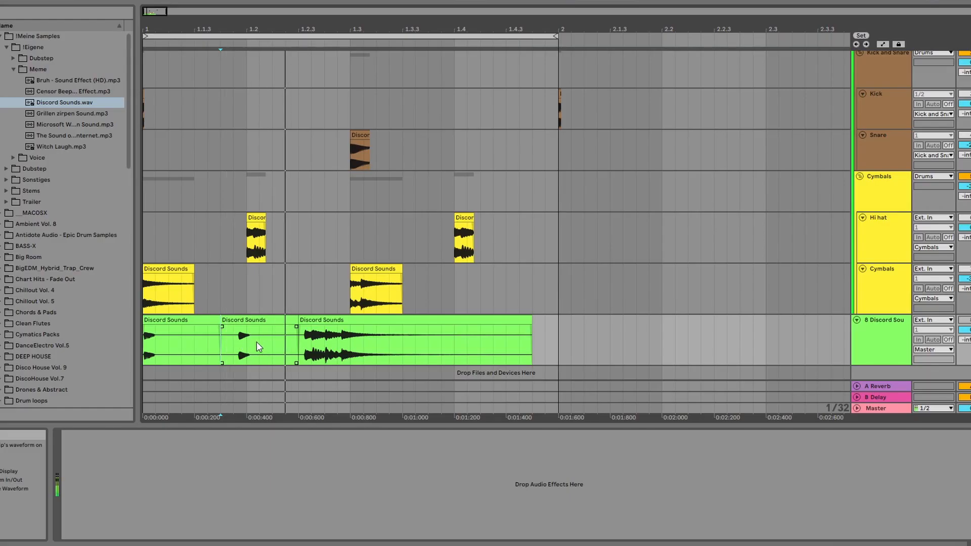
Step: Audition the loop and the second Discord Sounds clip on the green source track repeatedly
key("space")
key("space")
key("space")
key("space")
key("space")
key("space")
key("space")
key("space")
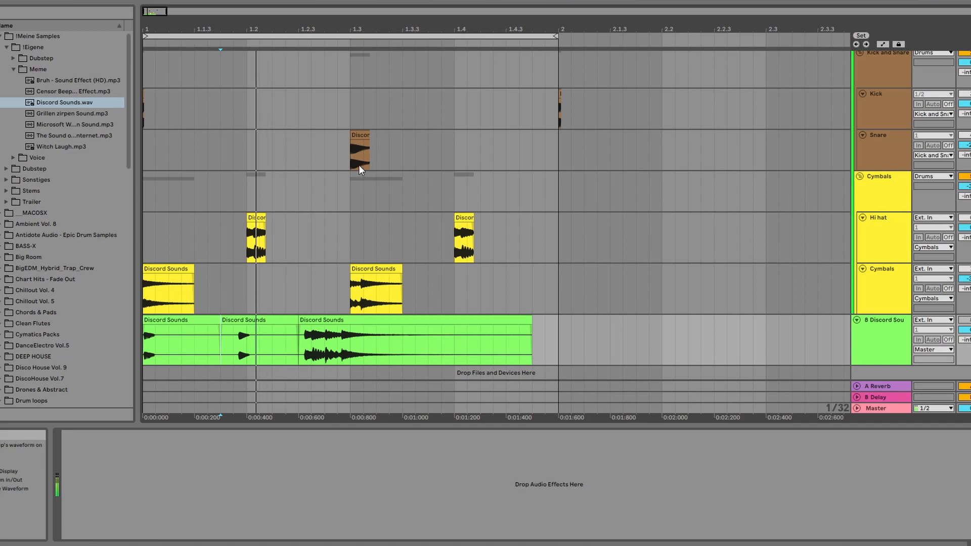
key("space")
left_click(236, 338)
key("space")
key("space")
key("space")
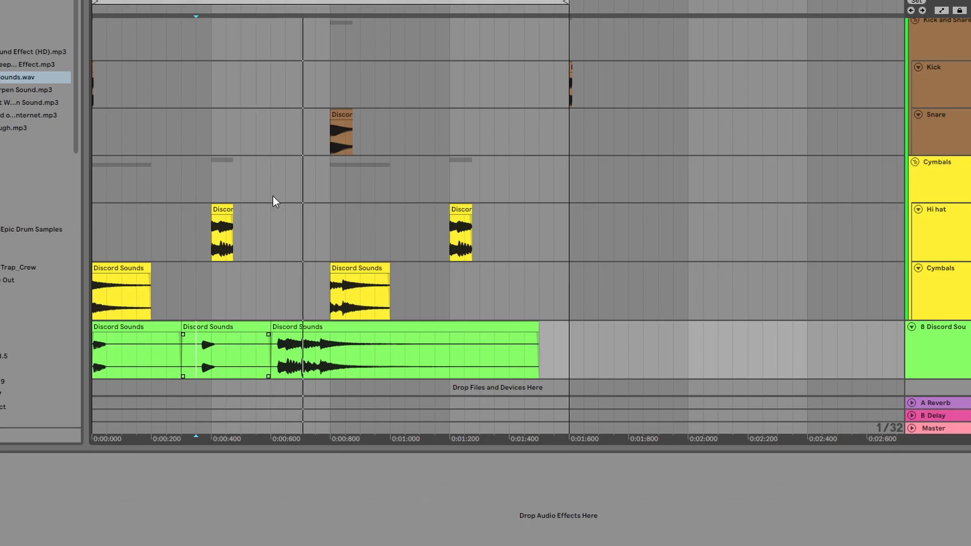
Step: Select the snare clip and enable Erosion and the first Overdrive in its effect chain, auditioning the sound
left_click(334, 128)
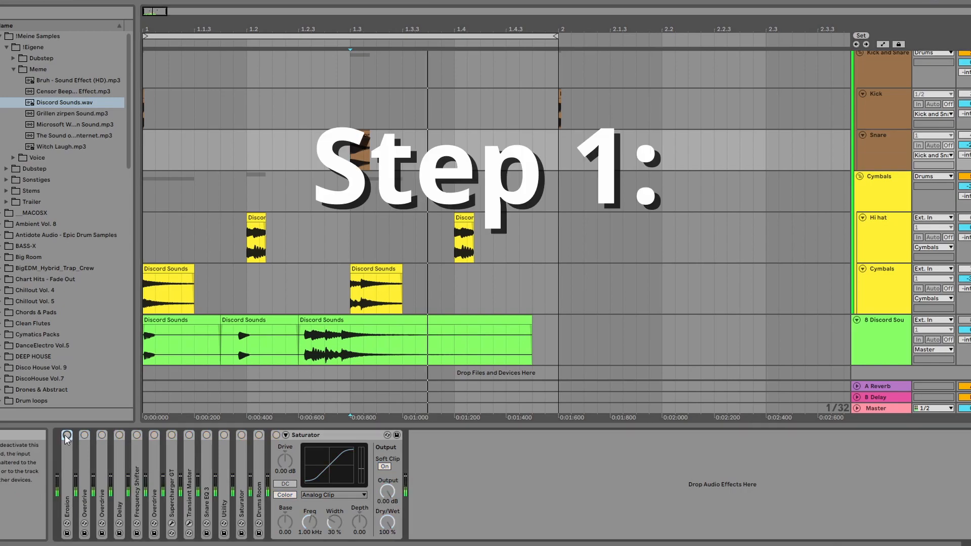
left_click(67, 436)
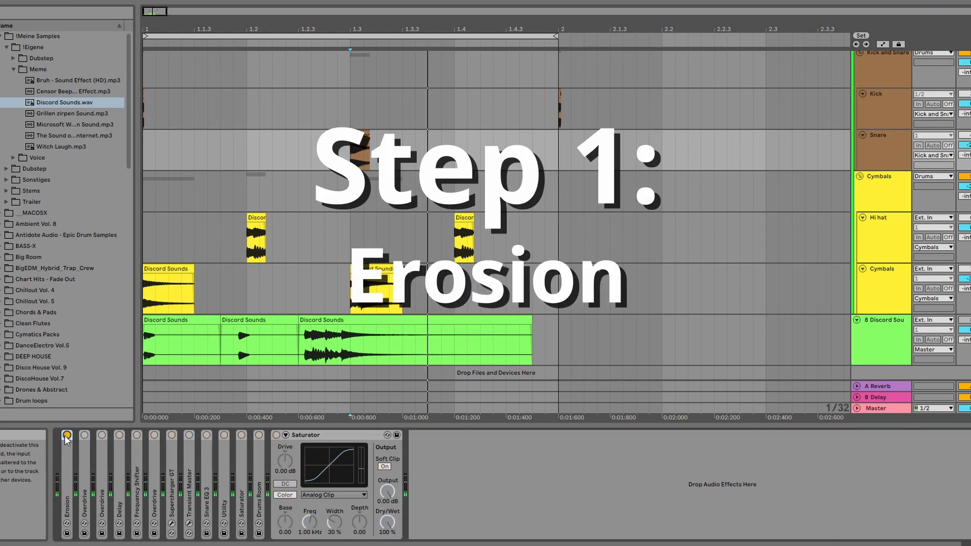
key("space")
key("space")
key("space")
key("space")
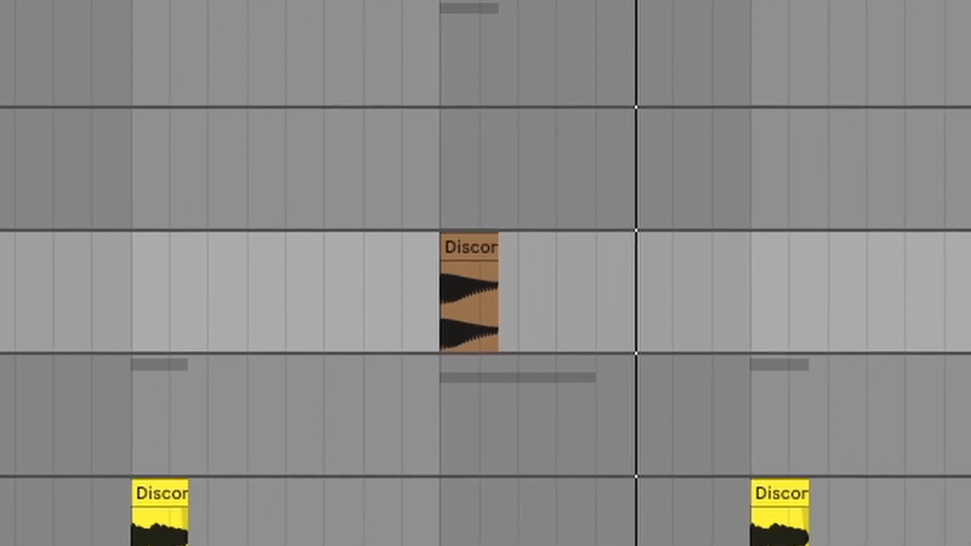
left_click(85, 435)
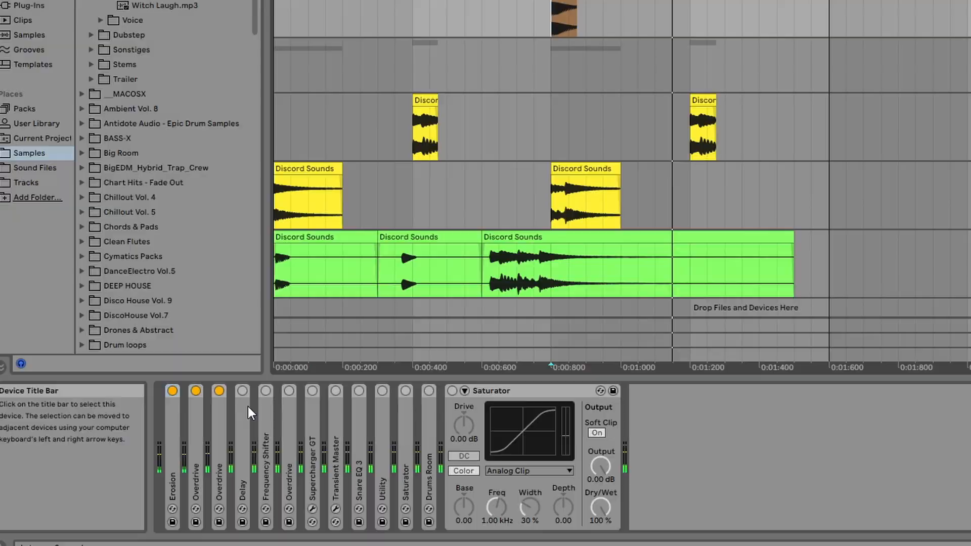
Step: Unfold the Delay in the snare's effect chain, enable it and collapse it again
double_click(248, 407)
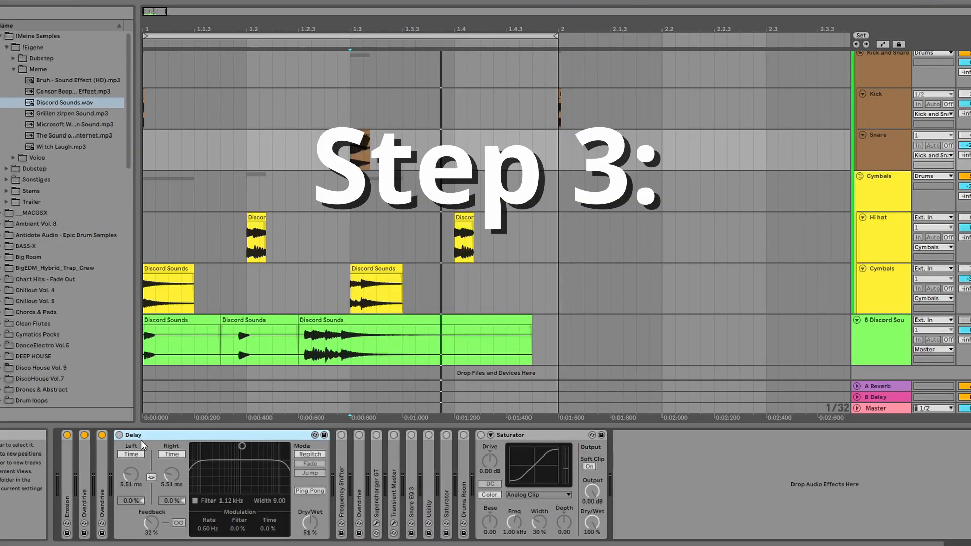
left_click(120, 436)
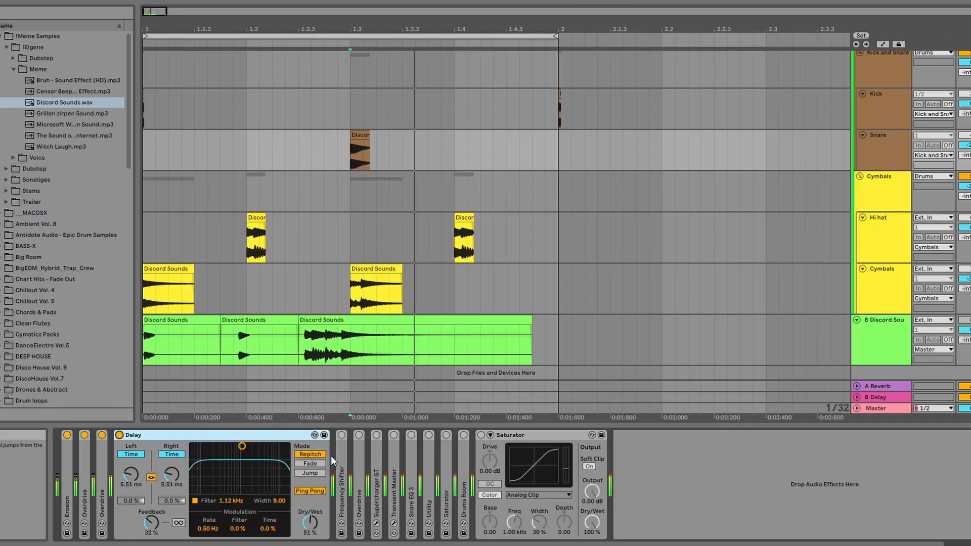
double_click(237, 435)
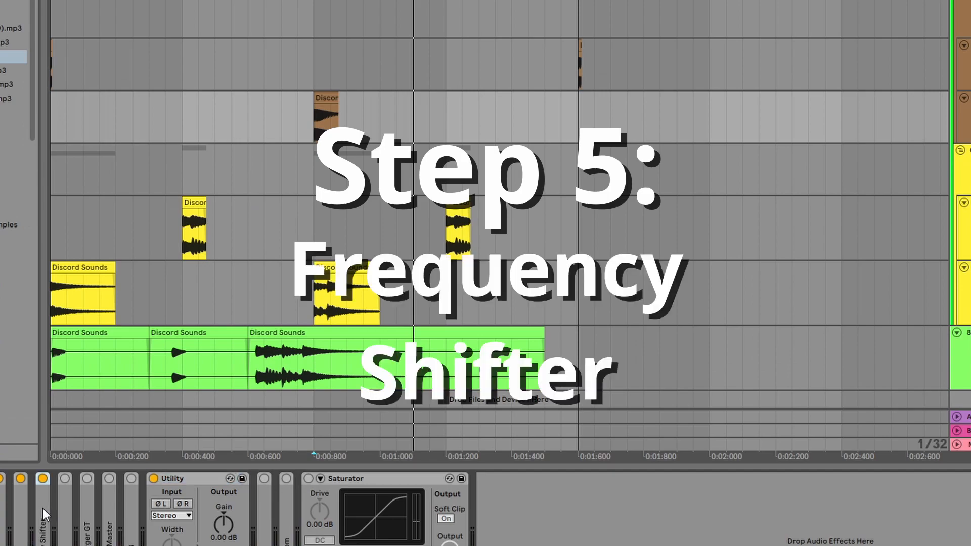
Step: Unfold the snare's Frequency Shifter, audition the loop with it, and collapse the device
double_click(137, 438)
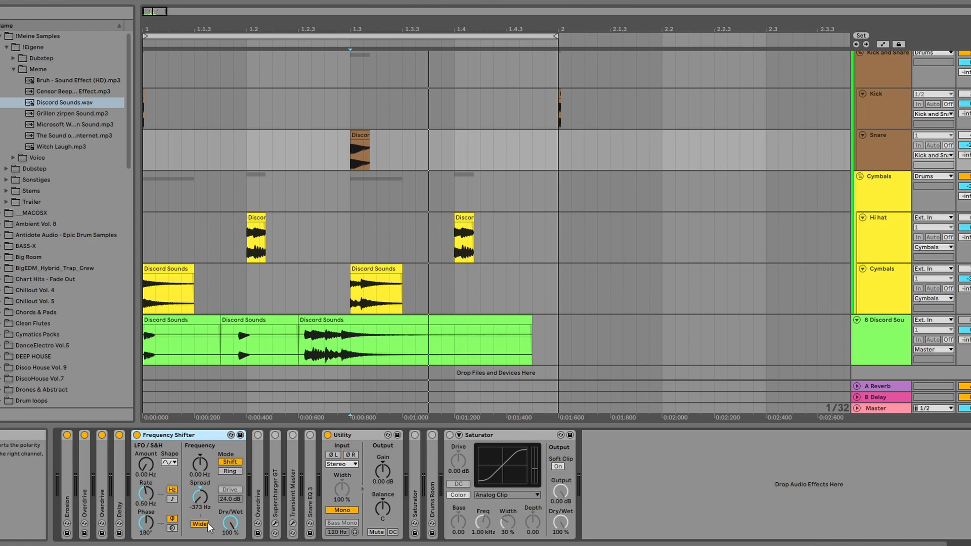
key("space")
key("space")
key("space")
key("space")
key("space")
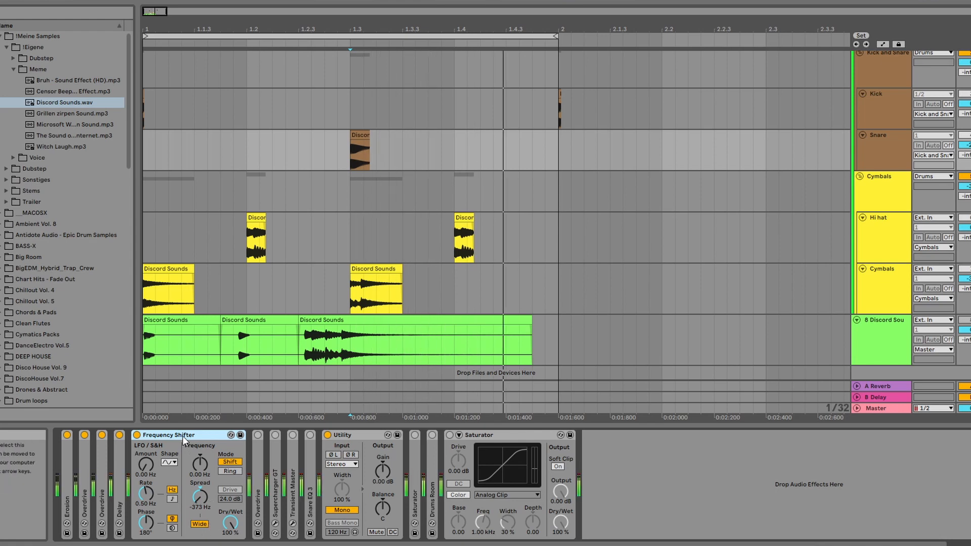
double_click(183, 436)
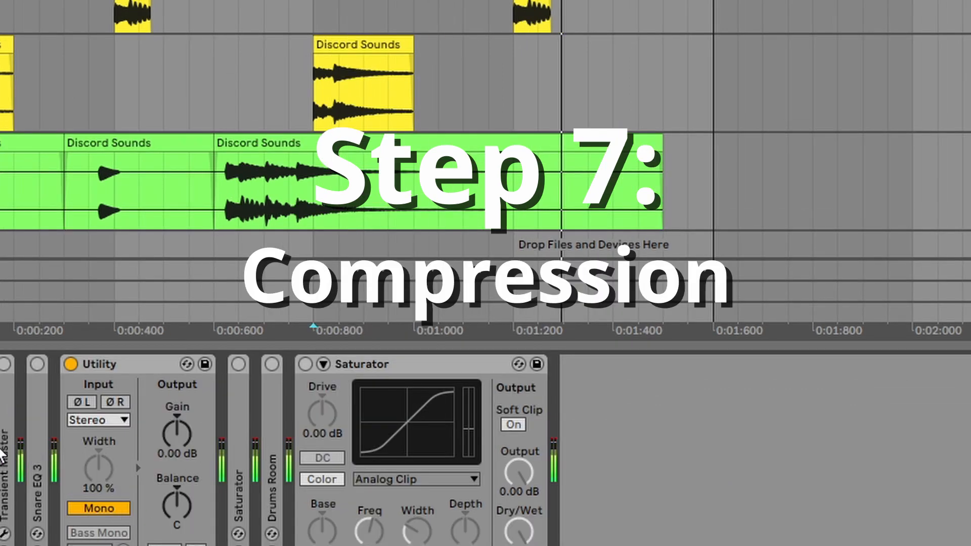
Step: Unfold Transient Master in the snare's effect chain and open its plug-in window
double_click(5, 398)
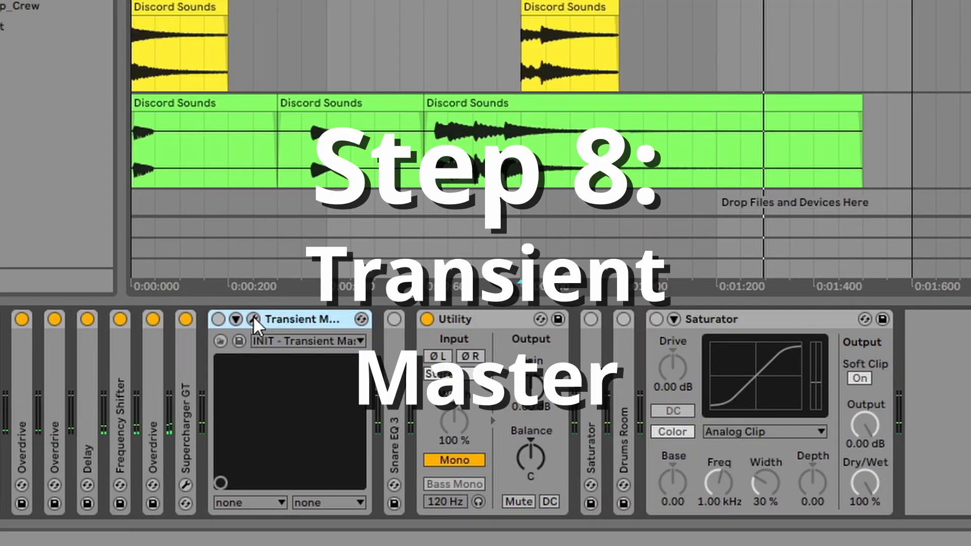
left_click(254, 319)
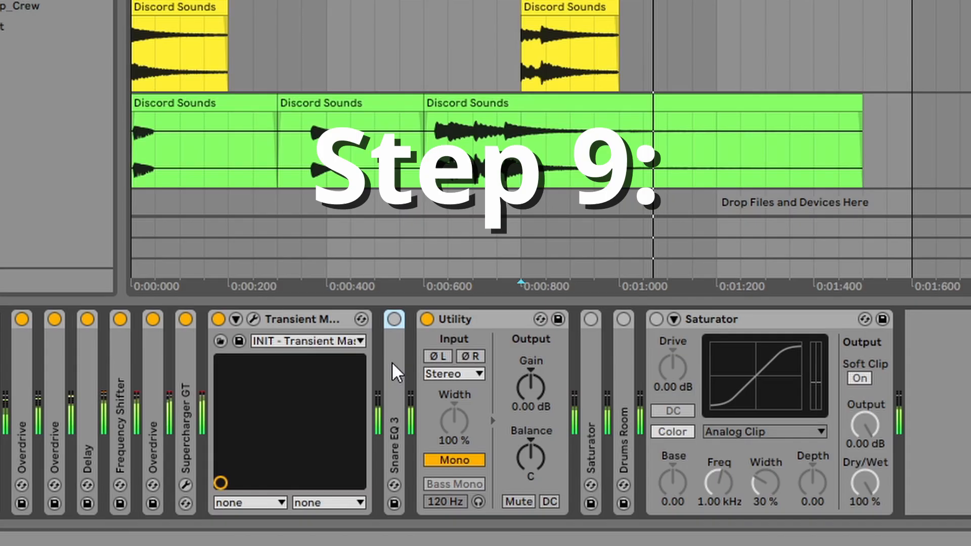
Step: Unfold and enable Snare EQ 3, and collapse both it and Transient Master
double_click(392, 365)
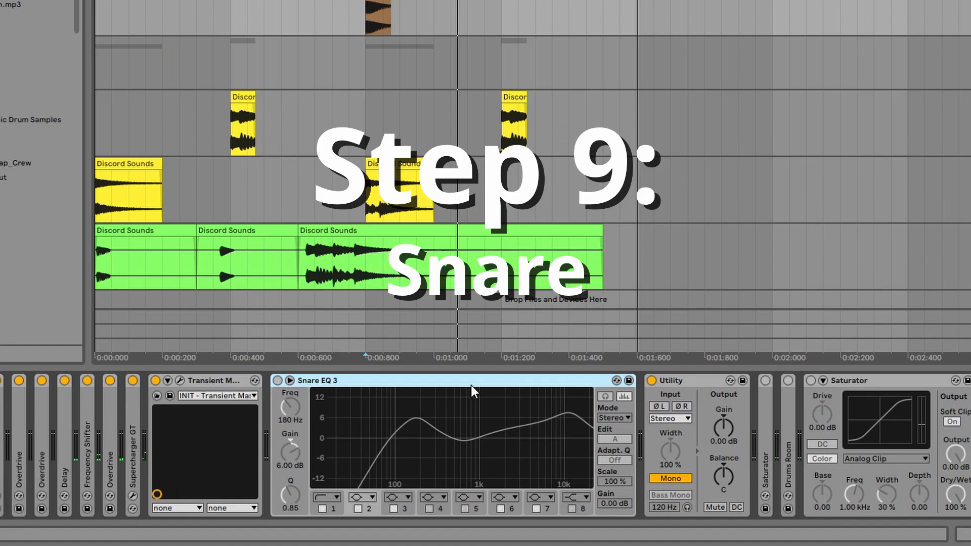
left_click(278, 380)
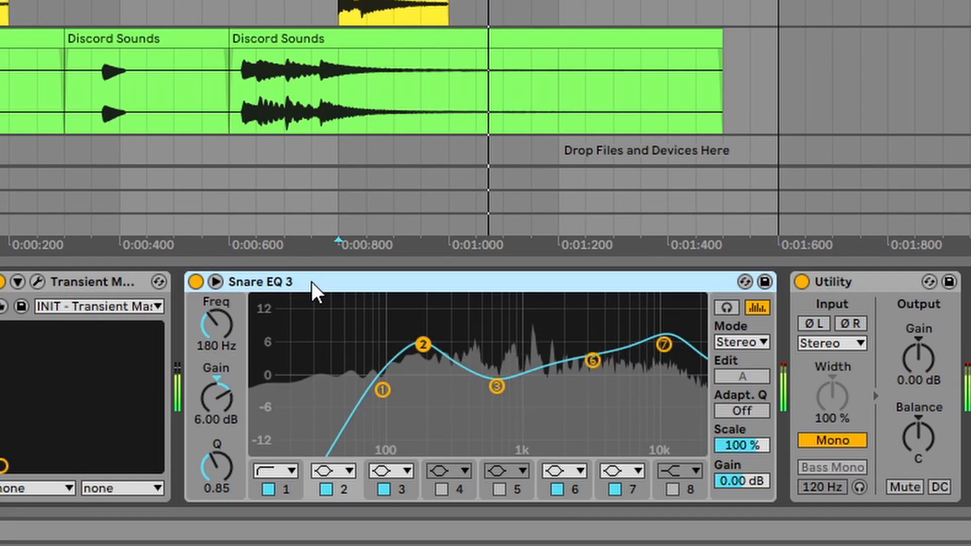
double_click(349, 381)
double_click(226, 435)
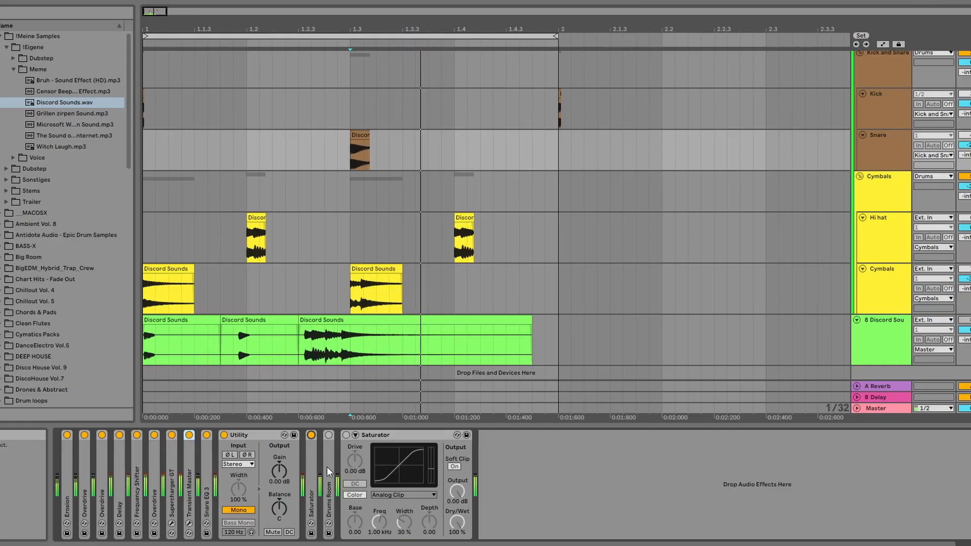
Step: Enable Drums Room and the final Saturator in the snare's effect chain
left_click(329, 435)
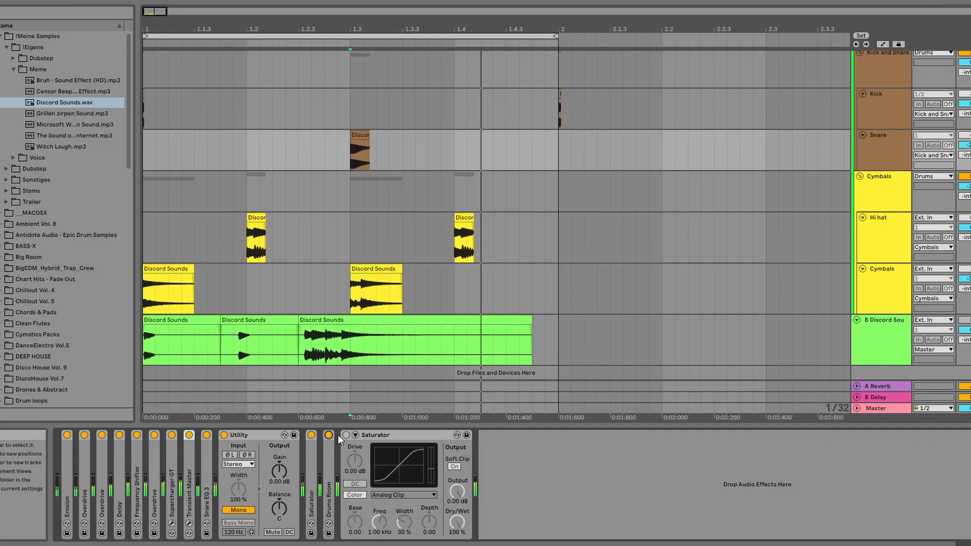
left_click(346, 435)
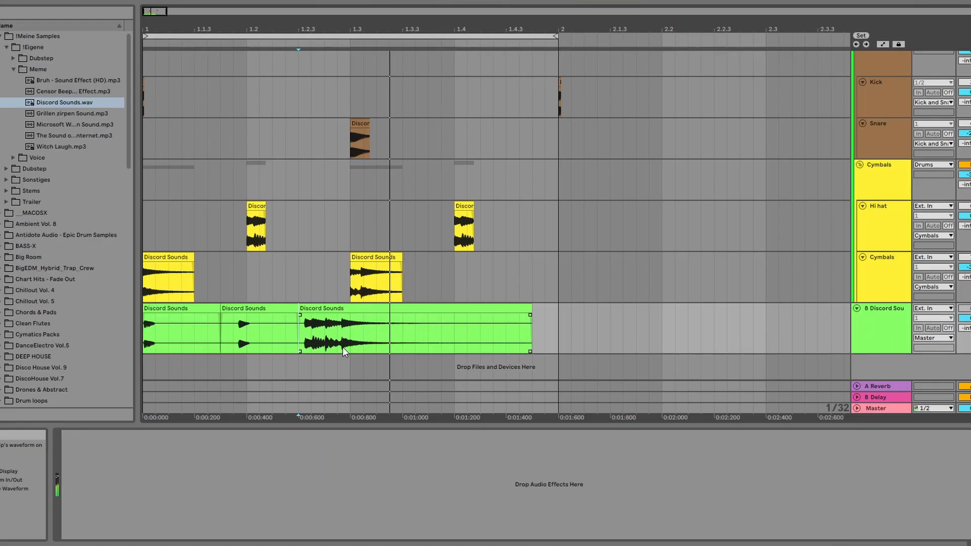
Step: Show the Hi hat track's effect chain from its first clip and switch off Overdrive and Delay
left_click(248, 235)
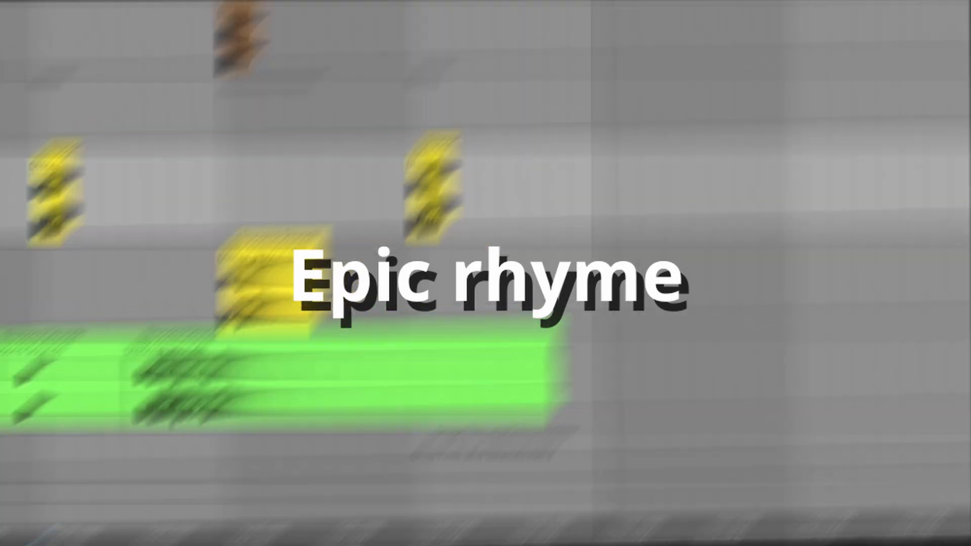
left_click(344, 487)
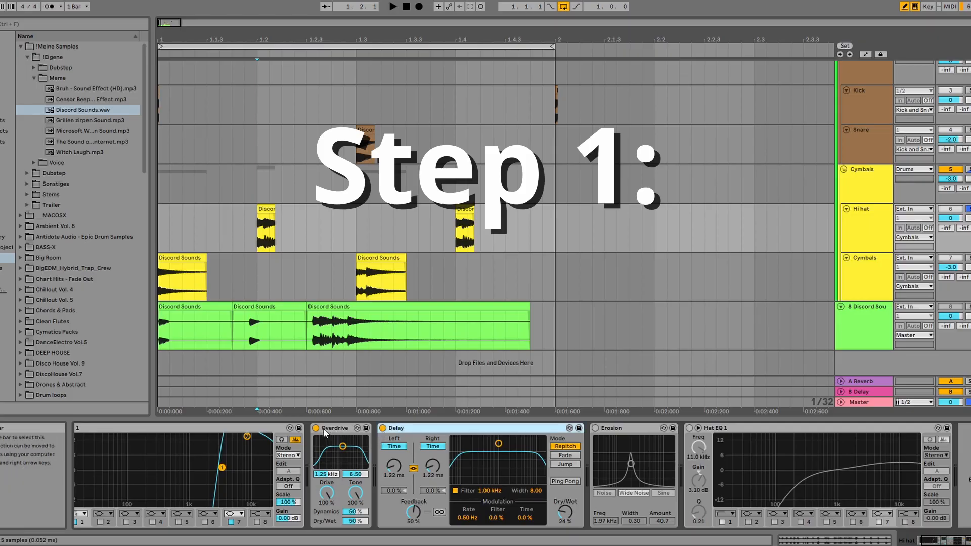
left_click(316, 428)
left_click(383, 428)
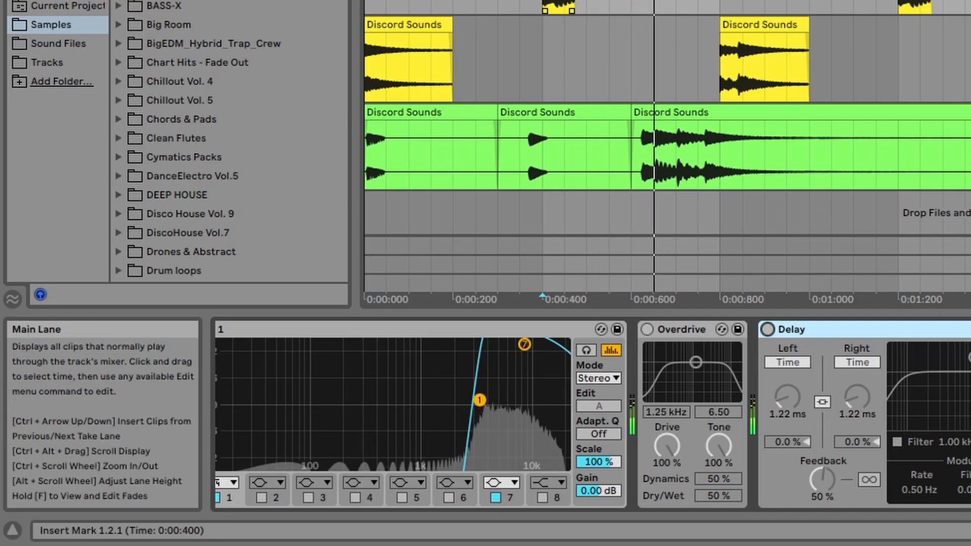
Step: Enable Overdrive, Erosion and the final Hat EQ 1 one after another in the hi-hat's effect chain
left_click(647, 329)
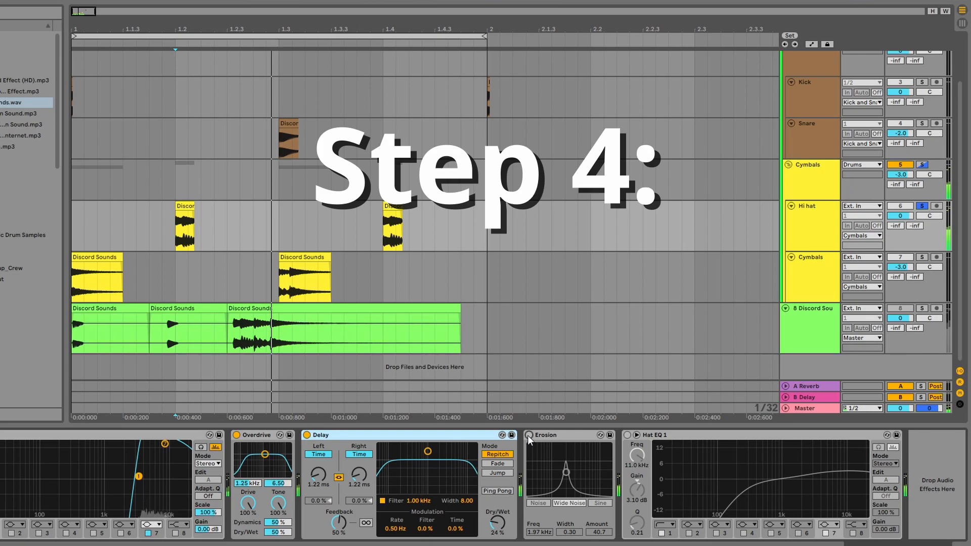
left_click(529, 435)
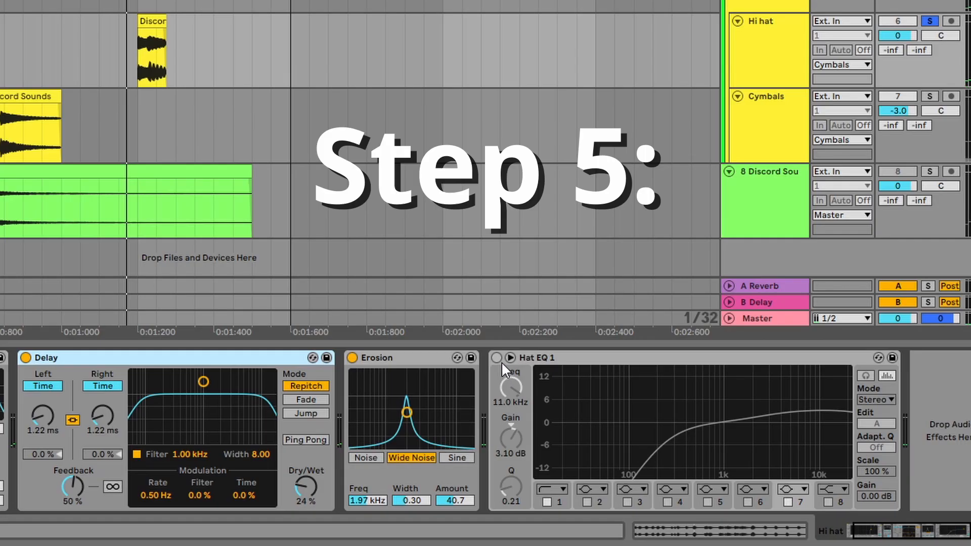
left_click(497, 358)
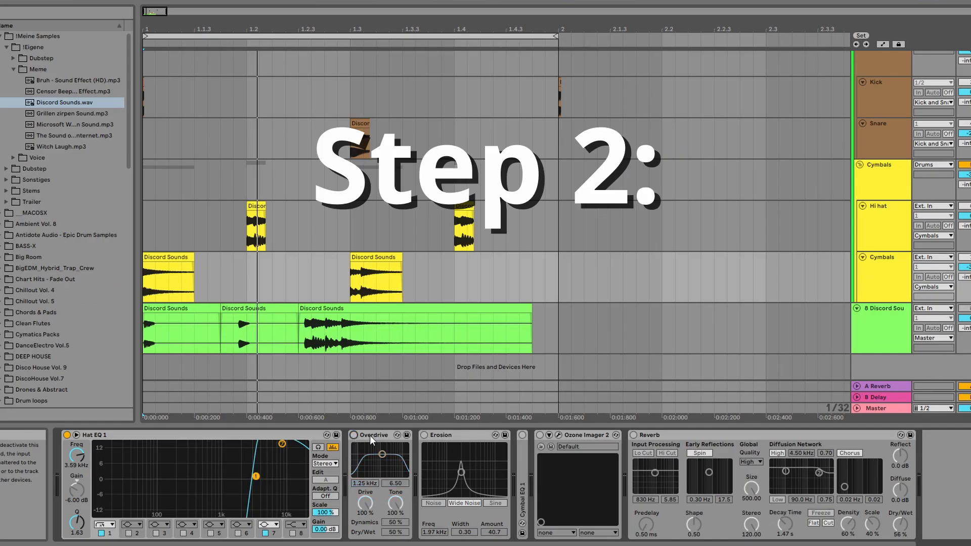
Step: Play the loop and enable Overdrive and Erosion in the Cymbals track's effect chain
key("space")
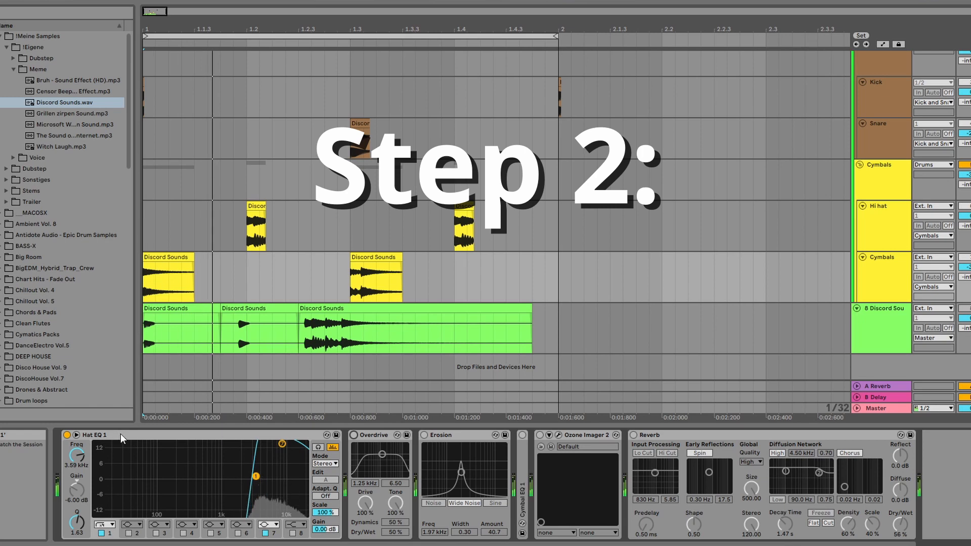
left_click(354, 435)
left_click(425, 435)
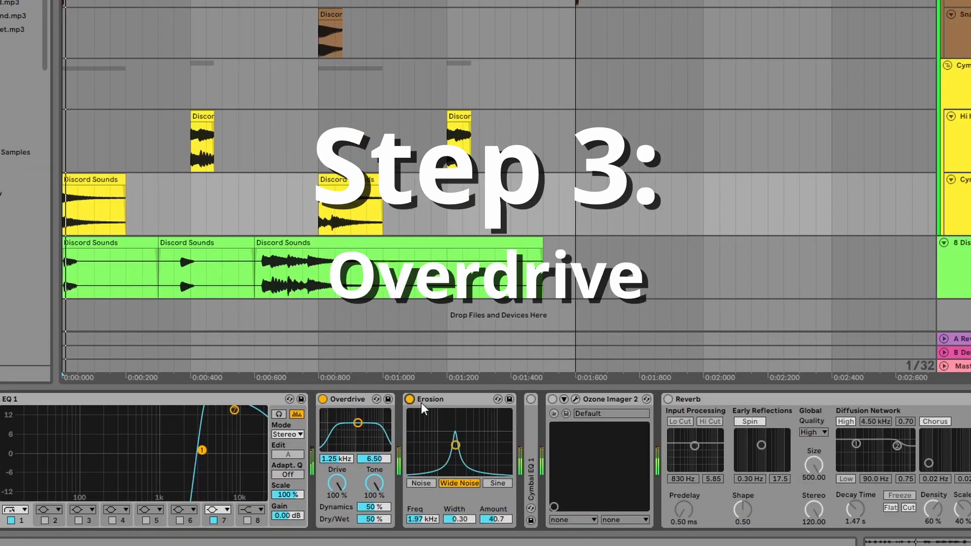
Step: Enable Cymbal EQ 1, unfold it to show its curve, and collapse it again
left_click(531, 399)
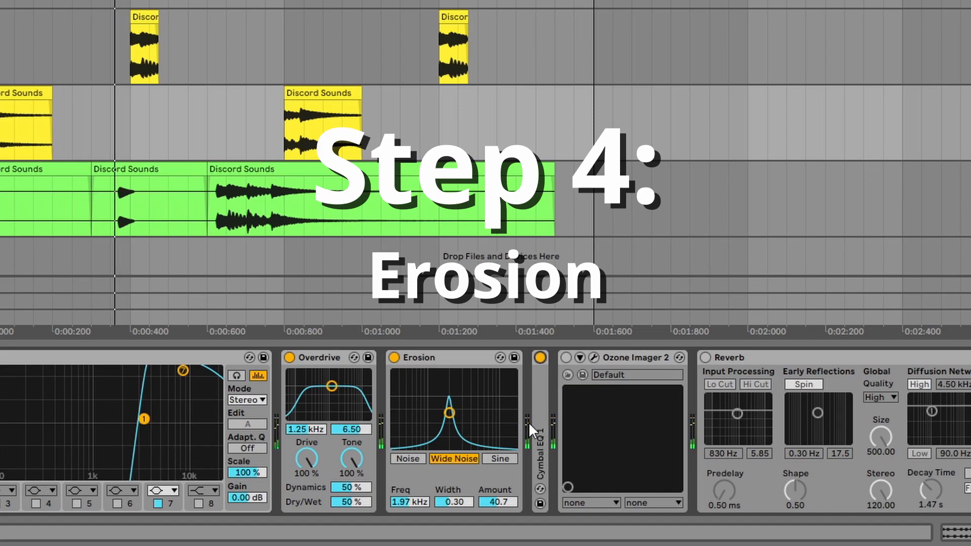
double_click(531, 423)
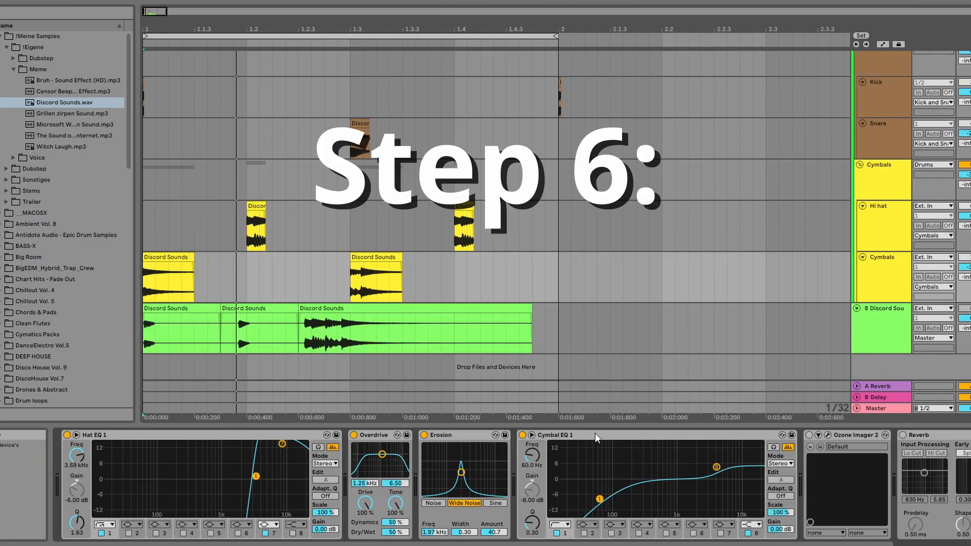
double_click(595, 433)
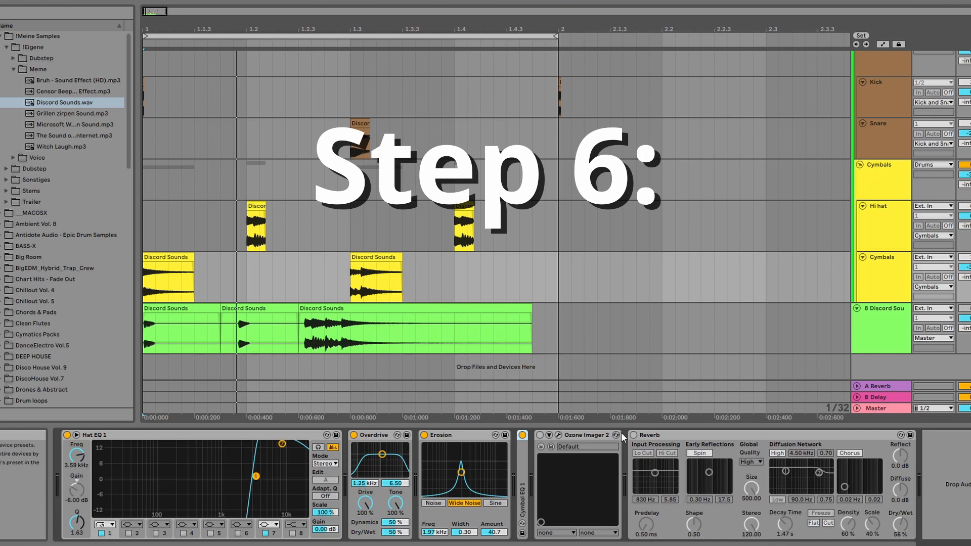
Step: Enable Ozone Imager 2 in the cymbals' effect chain and view its plug-in window before closing it
left_click(539, 435)
left_click(559, 435)
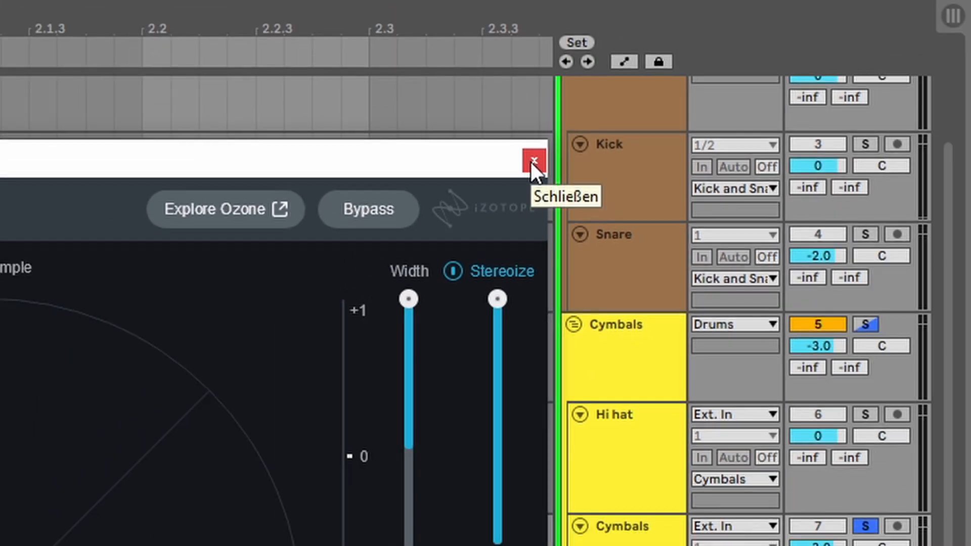
left_click(534, 161)
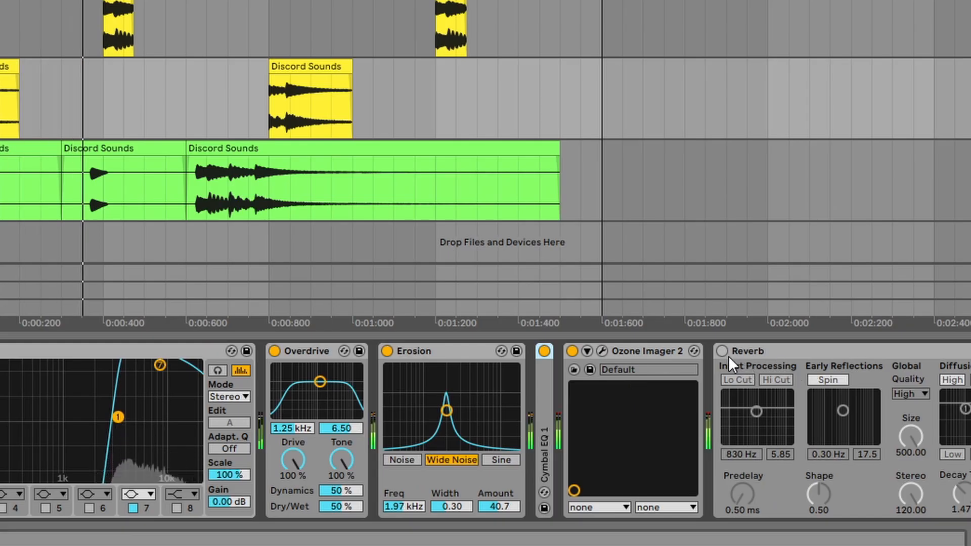
Step: Enable Reverb at the end of the cymbals' effect chain and audition its effect
left_click(721, 351)
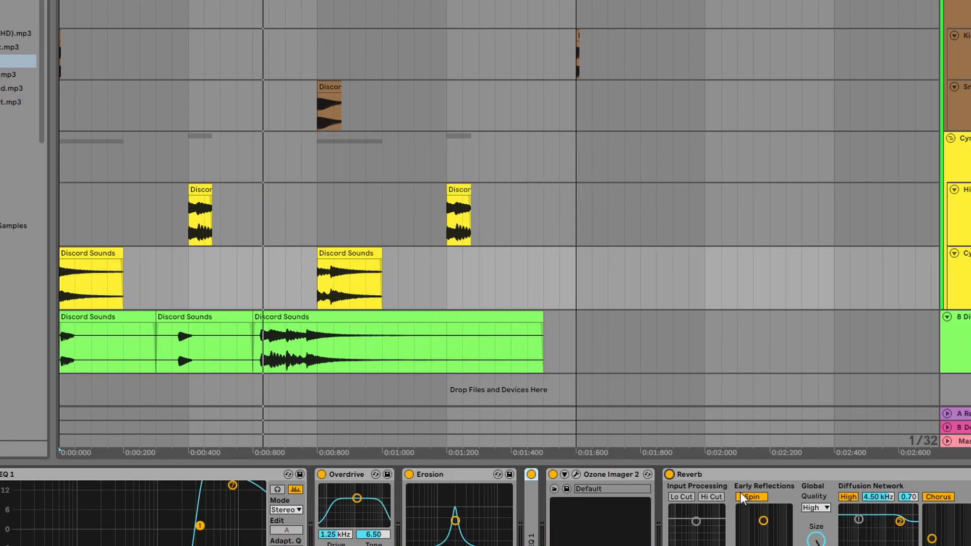
left_click(668, 474)
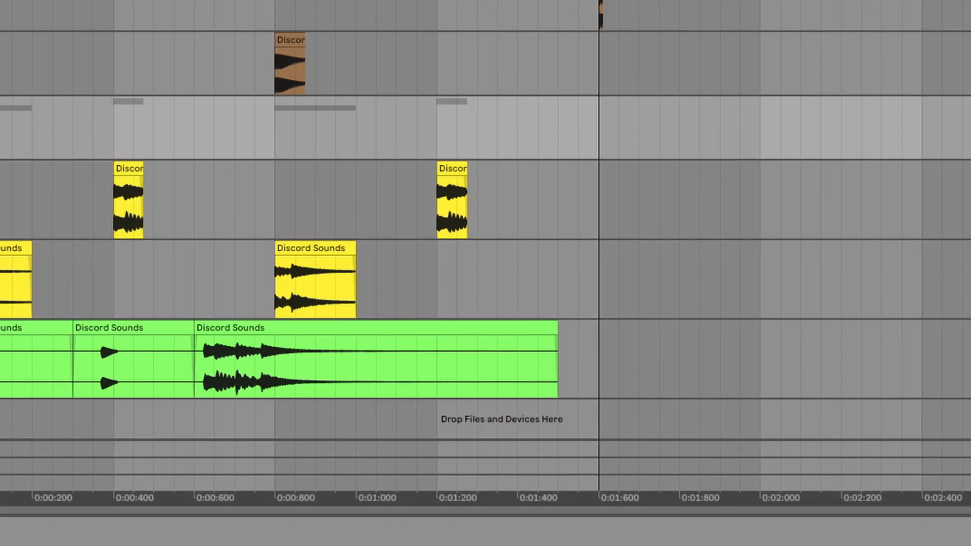
Step: Switch to SoundCloud and post the comment "YOU SUCK" on the OASIS track
scroll(485, 221, "up", 1)
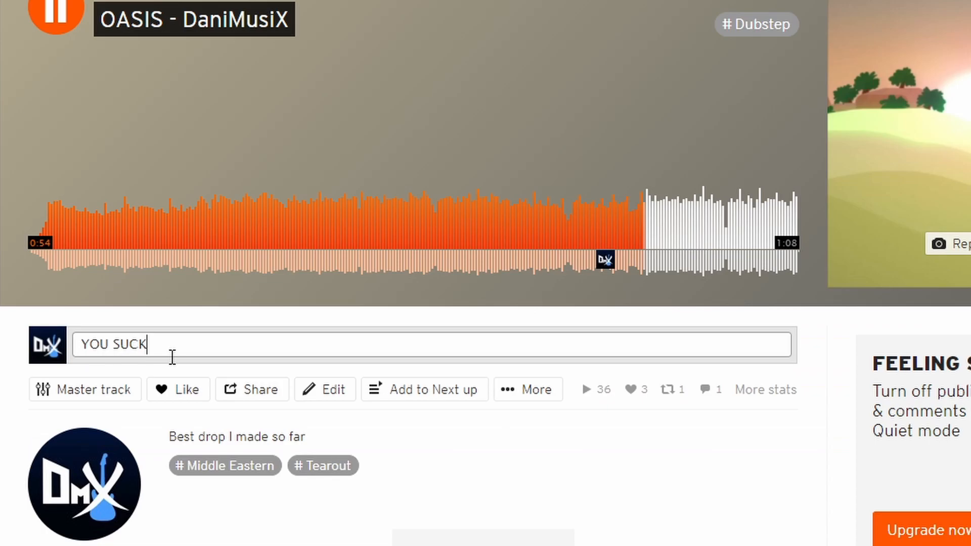
key("Return")
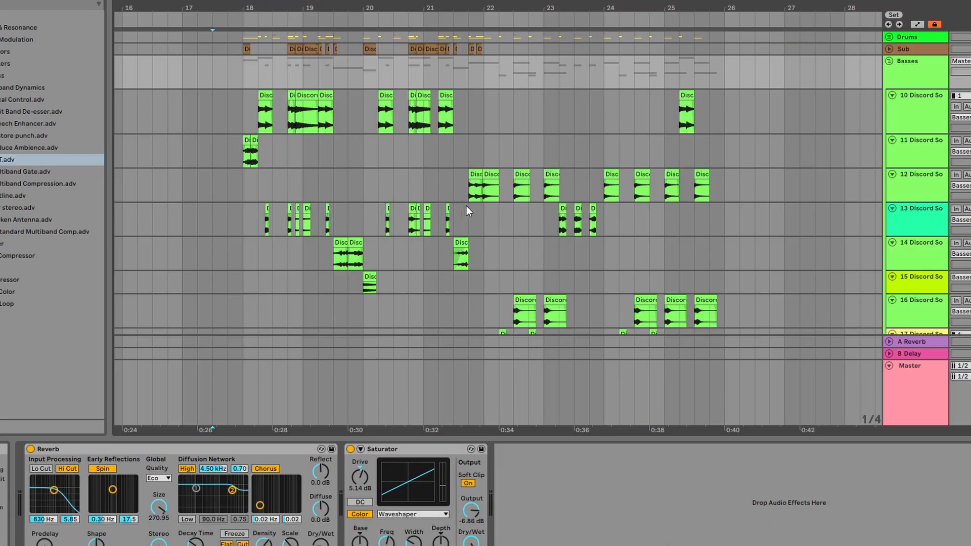
Step: Look over how the drum, sub and bass clips are arranged across the drop
scroll(438, 218, "up", 20)
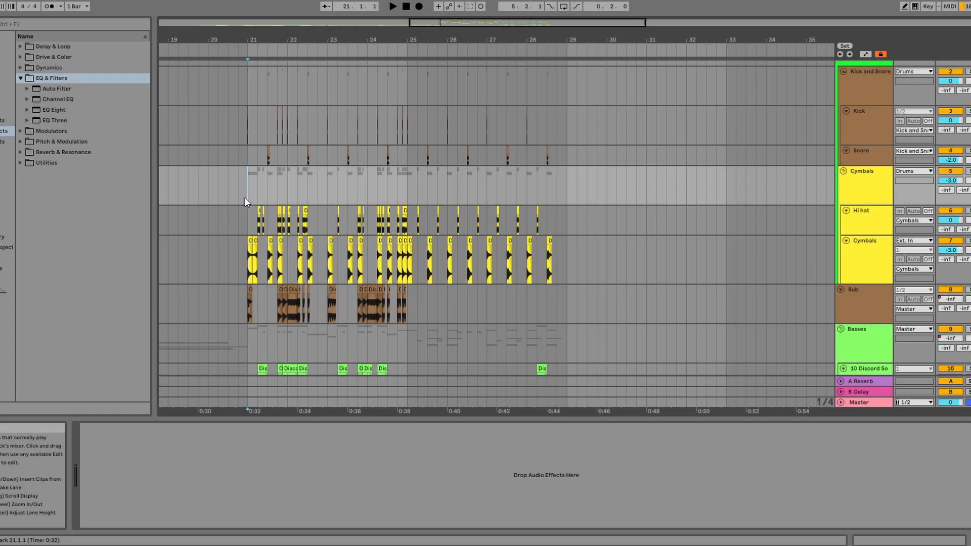
scroll(280, 206, "down", 2)
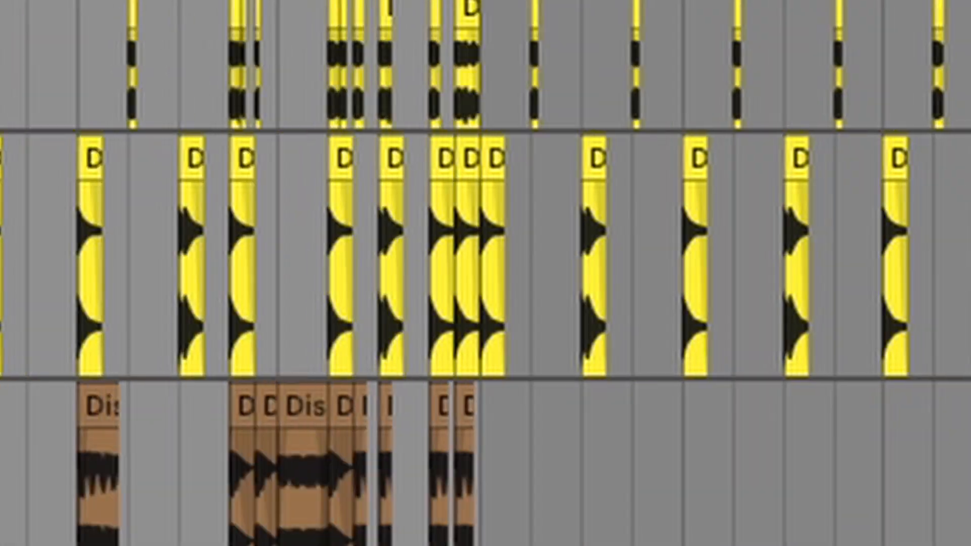
scroll(860, 233, "up", 2)
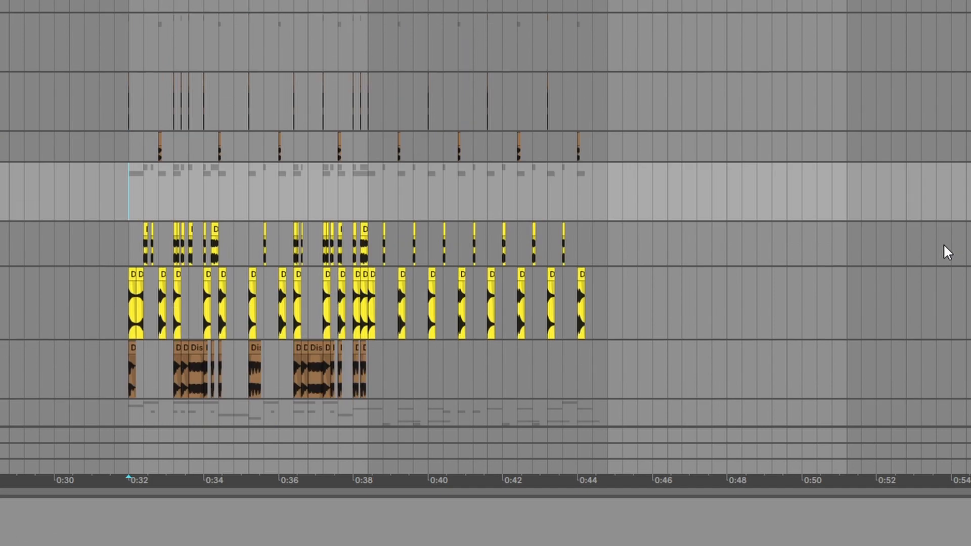
scroll(658, 182, "down", 6)
scroll(622, 187, "down", 4)
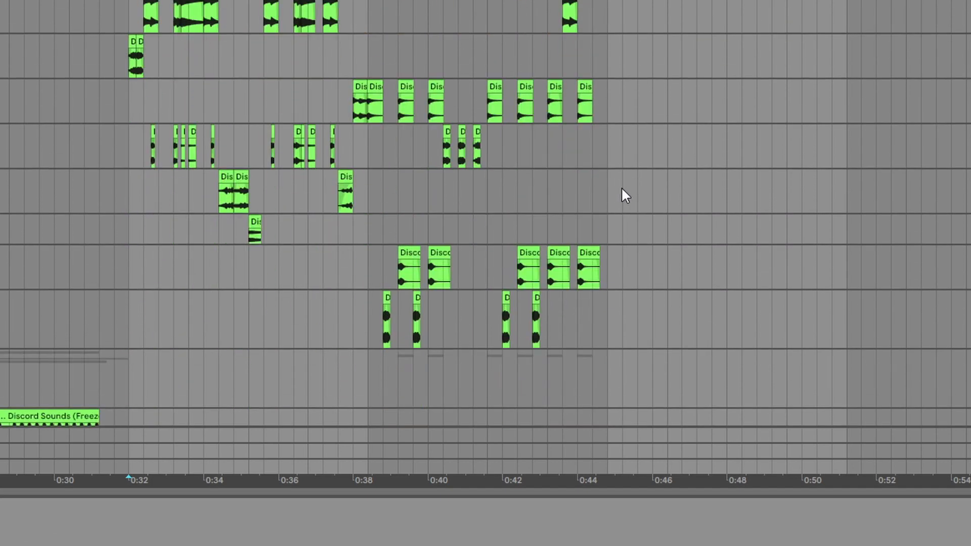
scroll(542, 187, "up", 2)
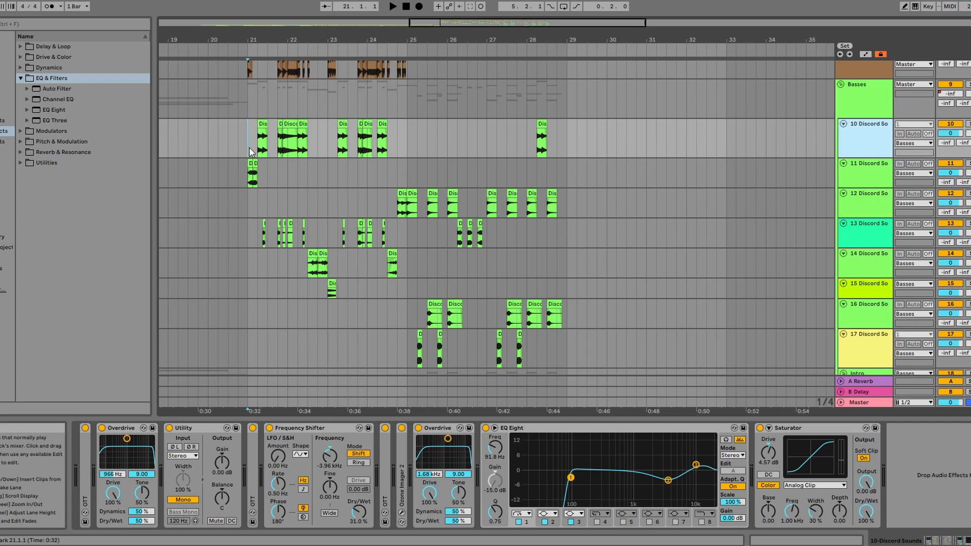
Step: Show the effect chains of the Sub track and of bass track 11
scroll(250, 147, "up", 3)
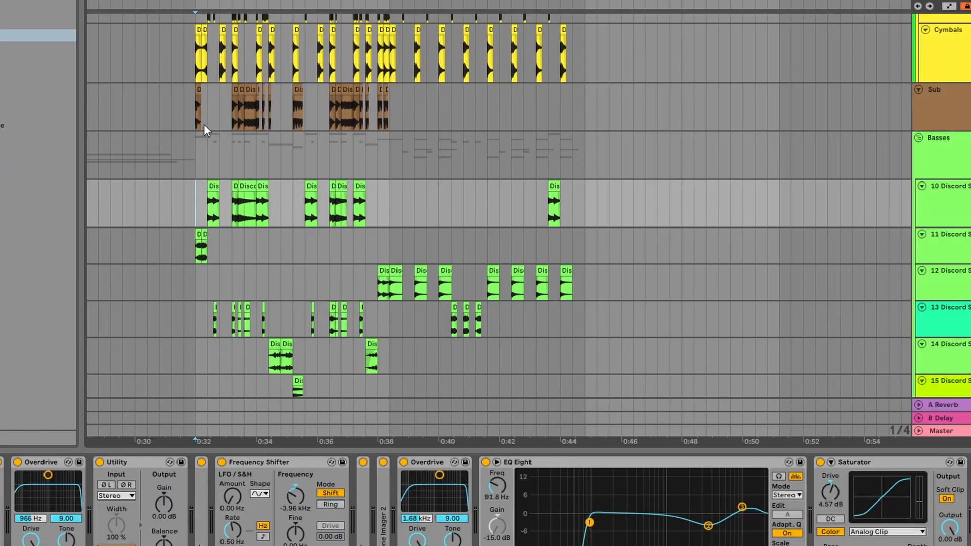
left_click(954, 112)
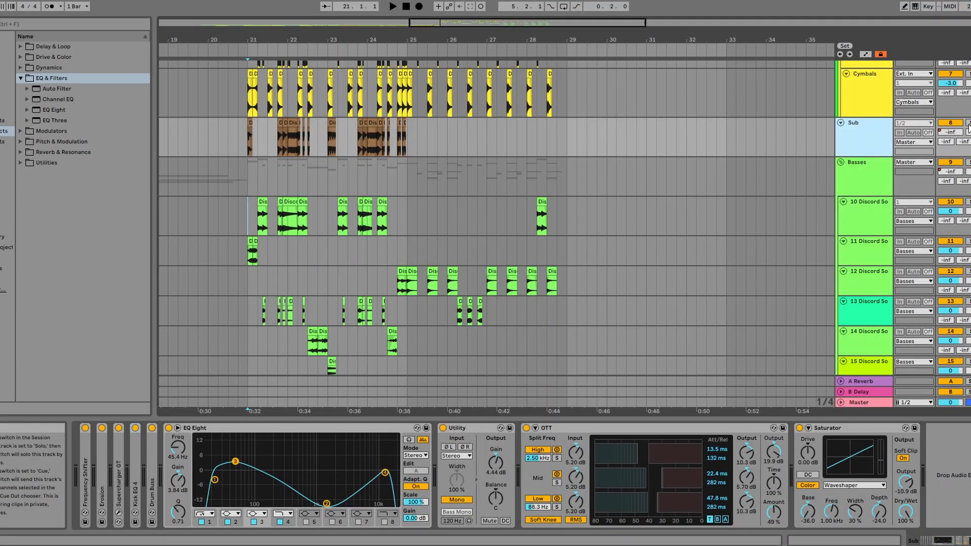
left_click(250, 262)
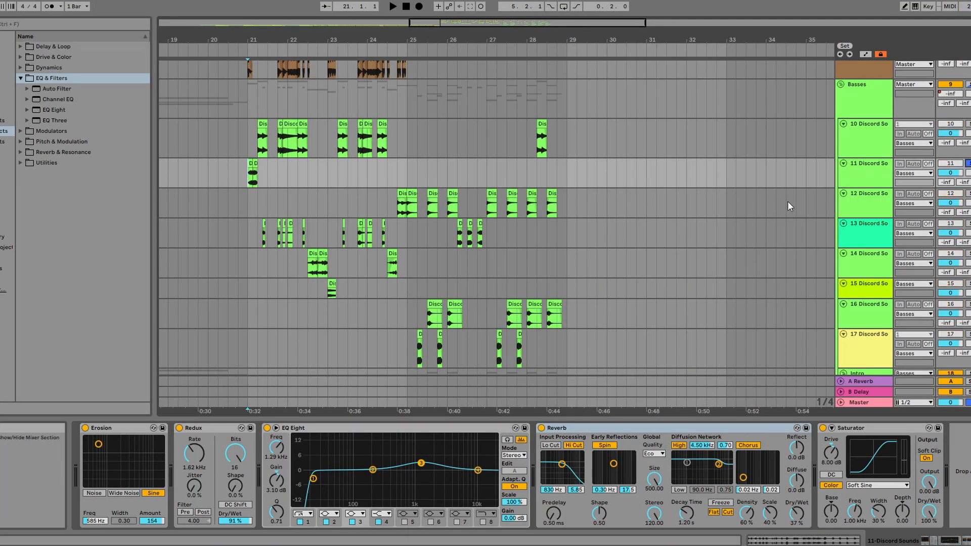
left_click(869, 172)
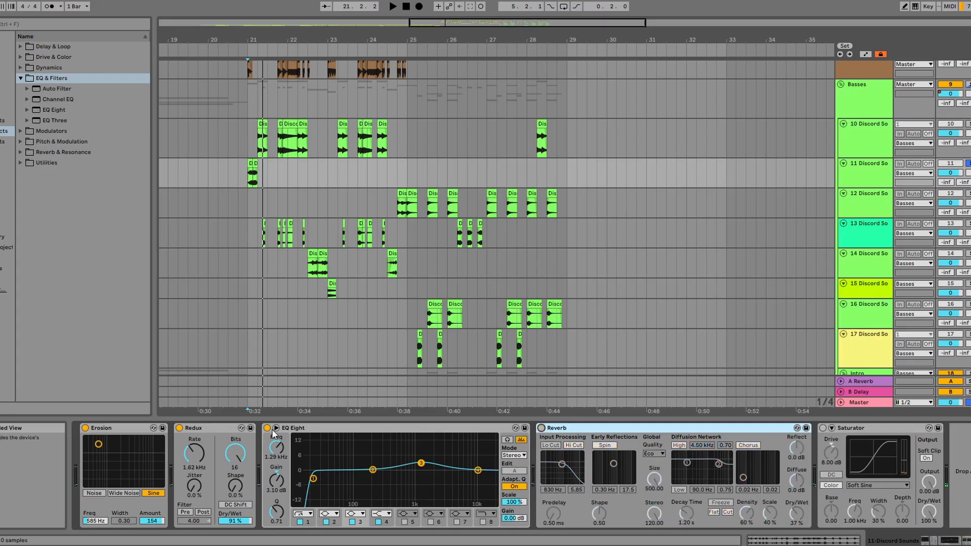
Step: Bypass EQ Eight in track 11's effect chain and audition the bass without its effects
left_click(268, 429)
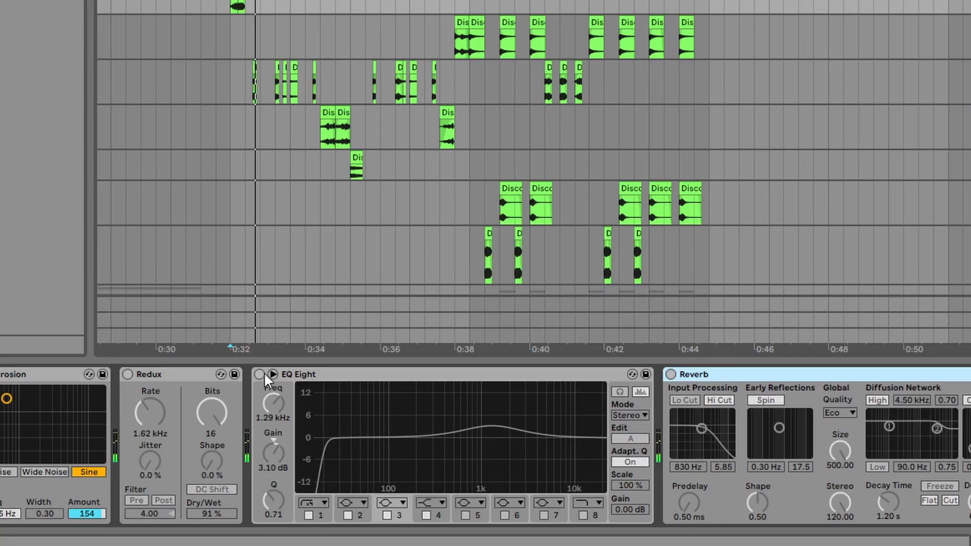
left_click(333, 392)
key("space")
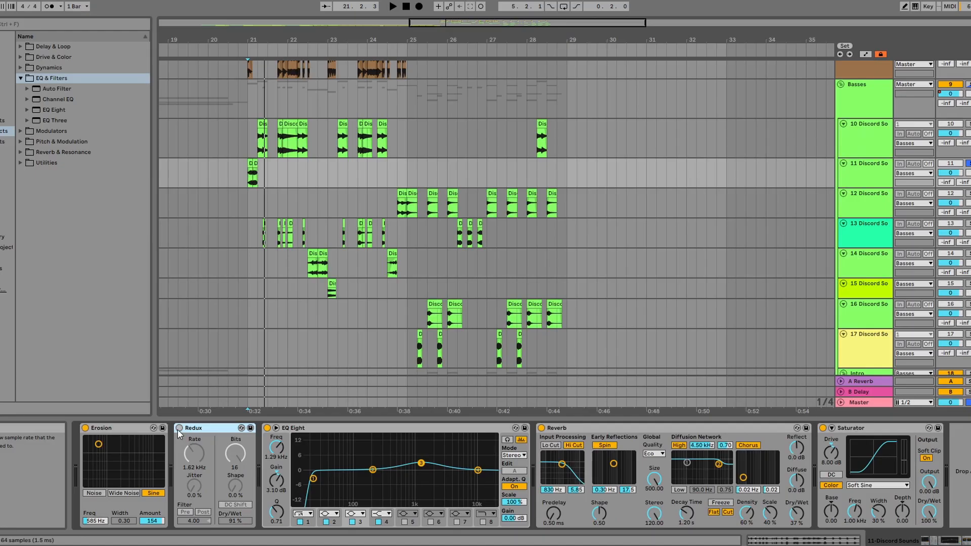
Step: Compare bass track 11 with and without Redux by toggling the device
left_click(235, 333)
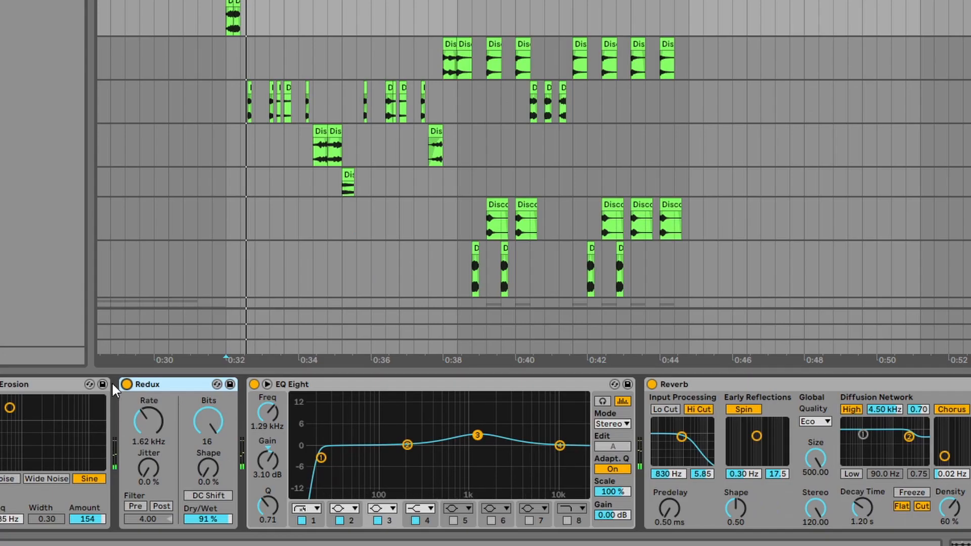
left_click(128, 385)
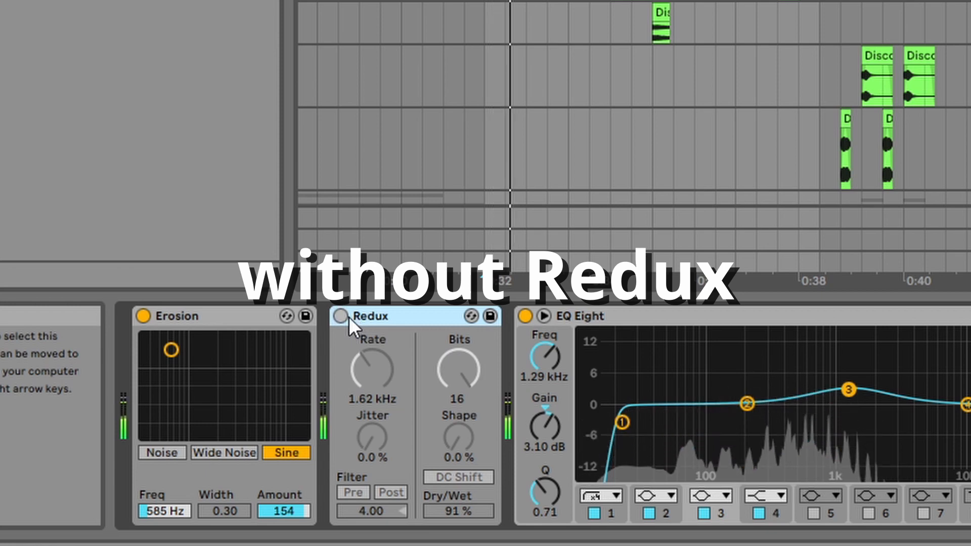
left_click(347, 317)
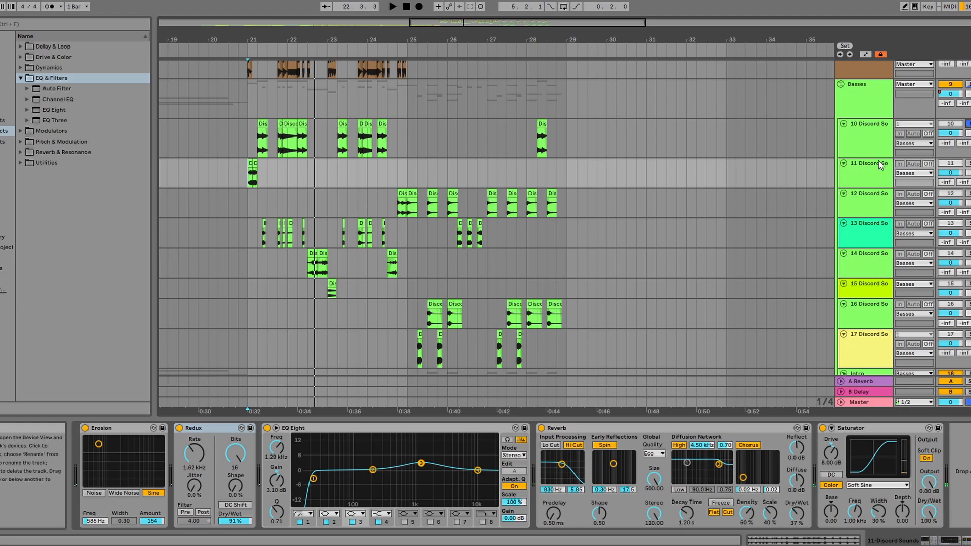
Step: Show the effect chain of bass track 10 and look over the bass tracks below it
left_click(858, 147)
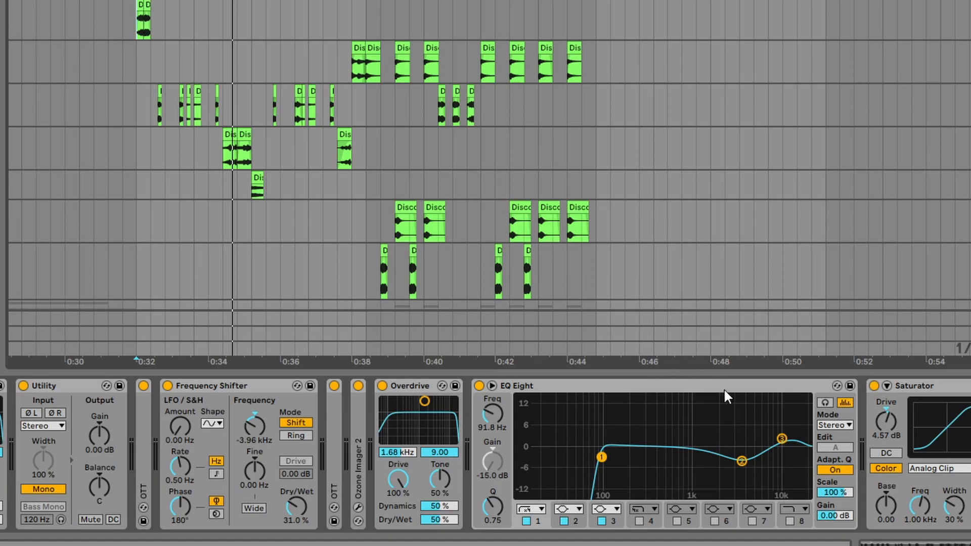
scroll(7, 62, "down", 1)
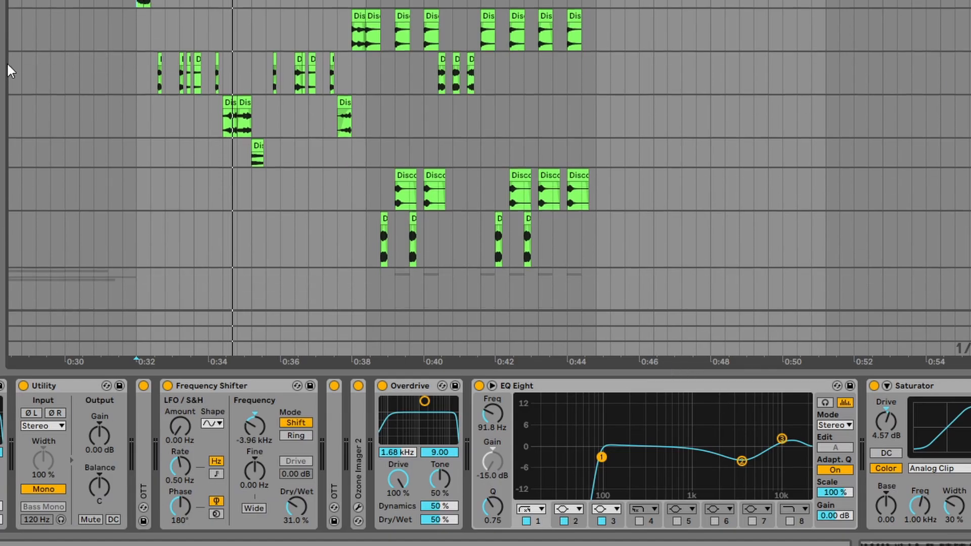
Step: Compare bass track 13 with and without Chorus-Ensemble, EQ Eight and Saturator by toggling the devices, and audition its clips
left_click(127, 59)
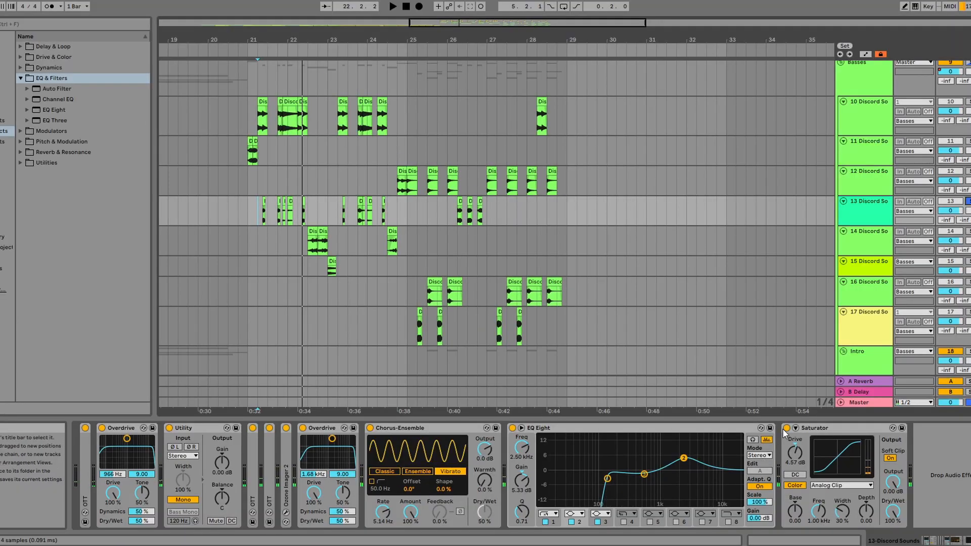
left_click(787, 429)
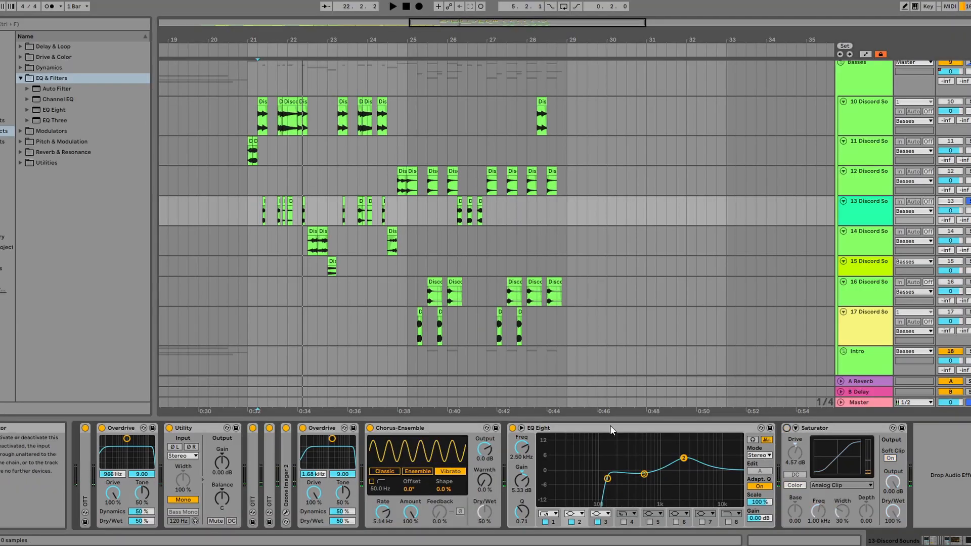
left_click(512, 428)
left_click(370, 428)
left_click(303, 428)
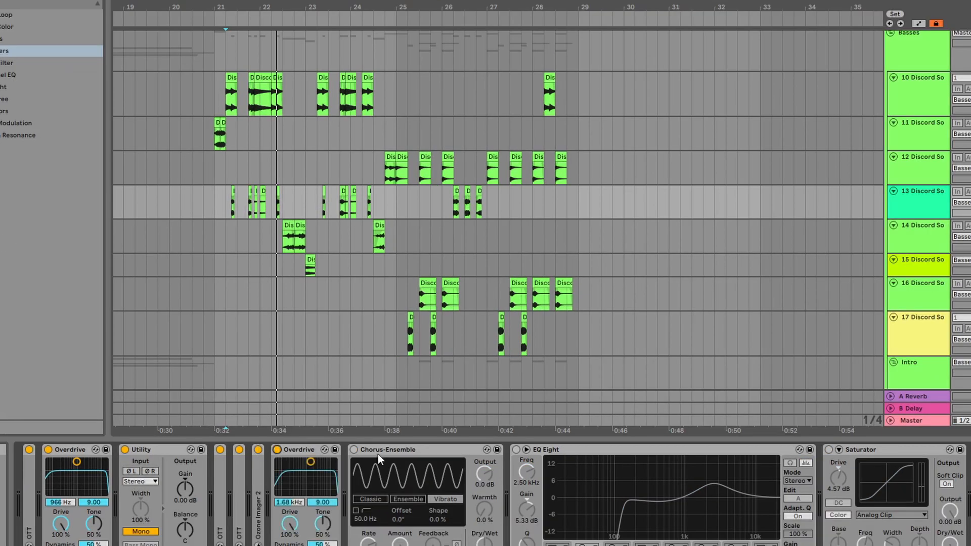
left_click(516, 449)
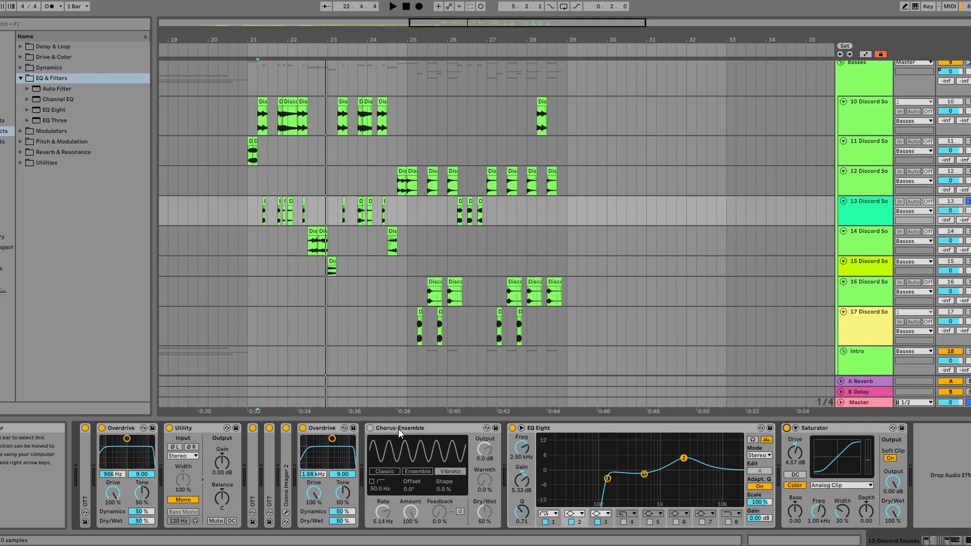
left_click(371, 428)
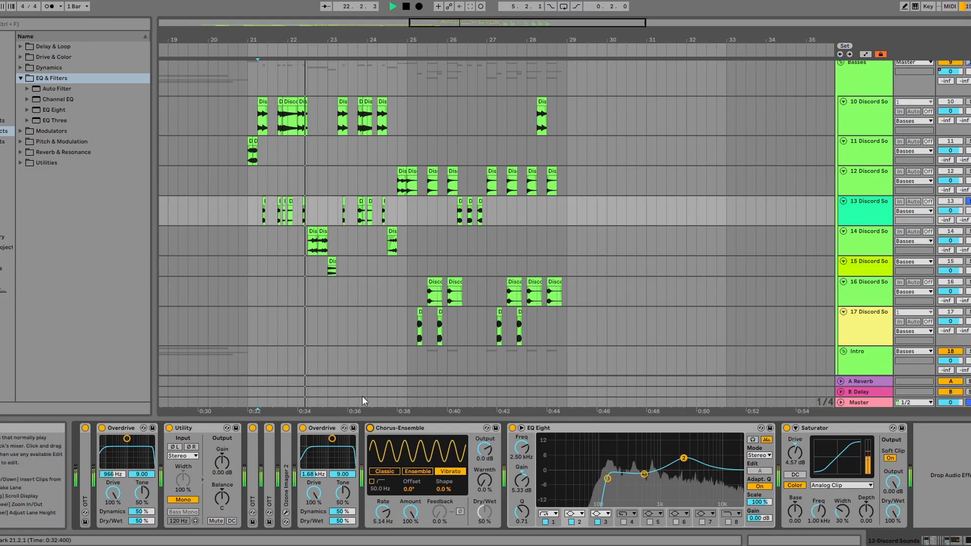
left_click(455, 219)
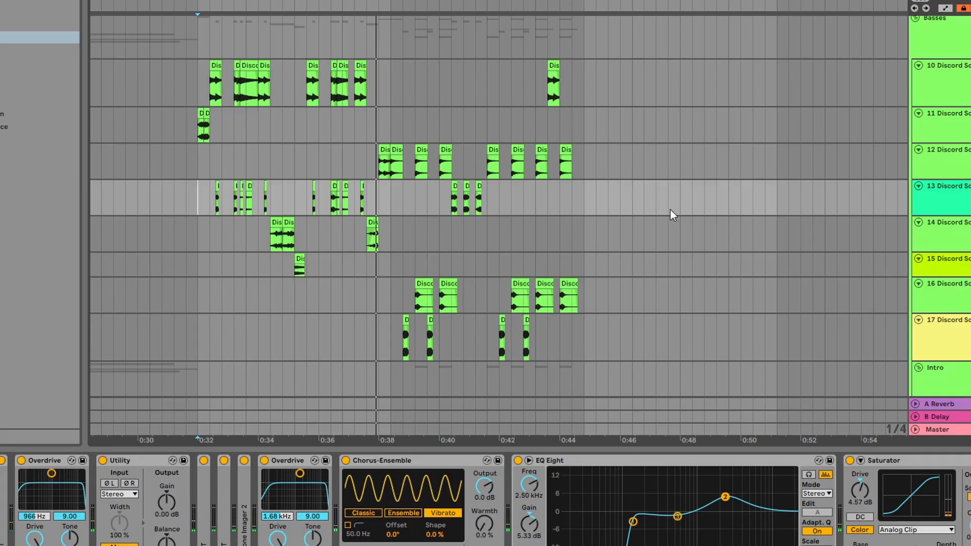
Step: Show the effect chains of bass tracks 14 and 15 and audition their clips from bar 22
left_click(259, 226)
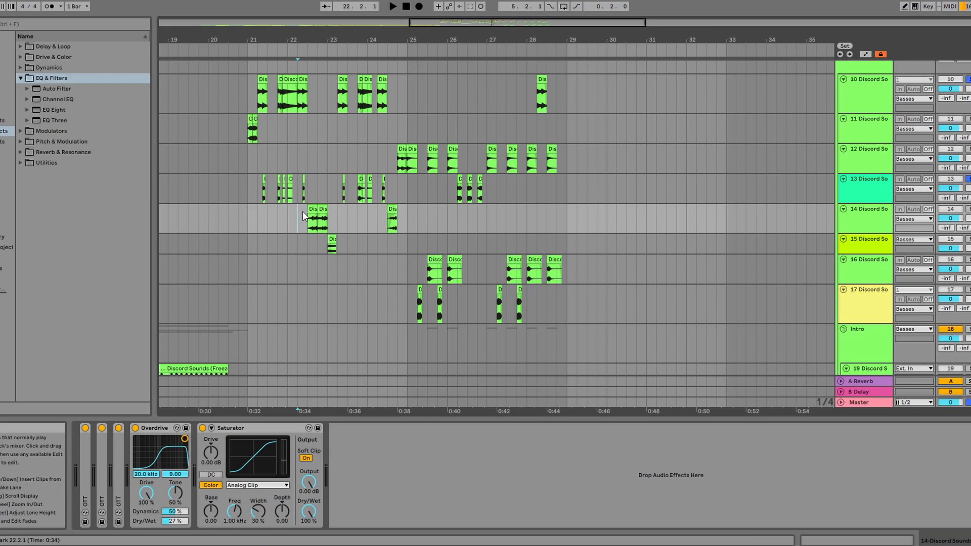
left_click(878, 228)
left_click(882, 241)
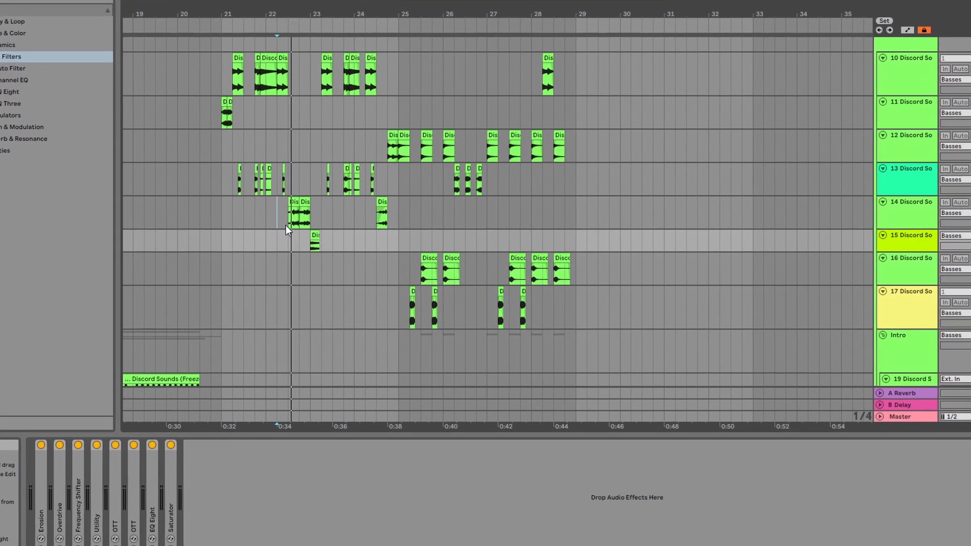
key("space")
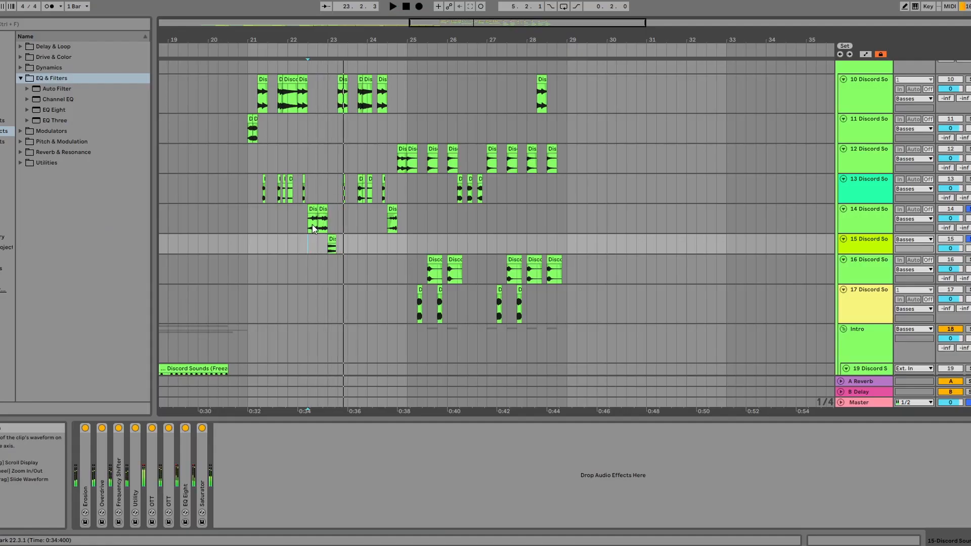
Step: Play the basses together with the sub from bar 21
scroll(357, 184, "up", 5)
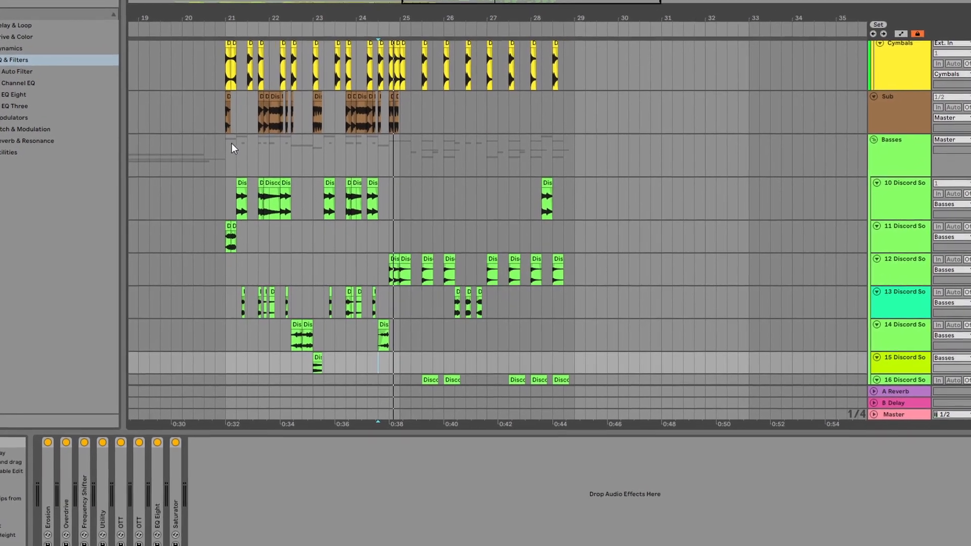
left_click(232, 144)
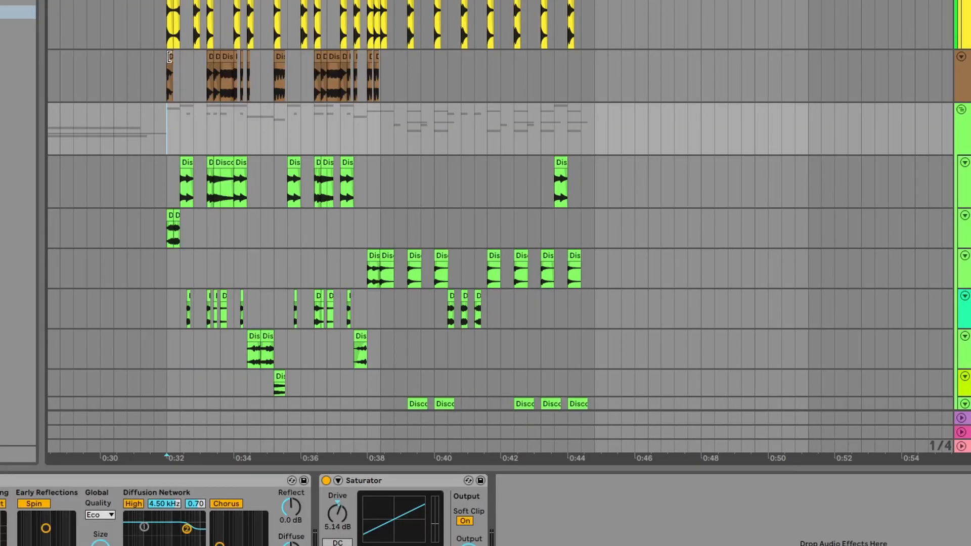
left_click(169, 57)
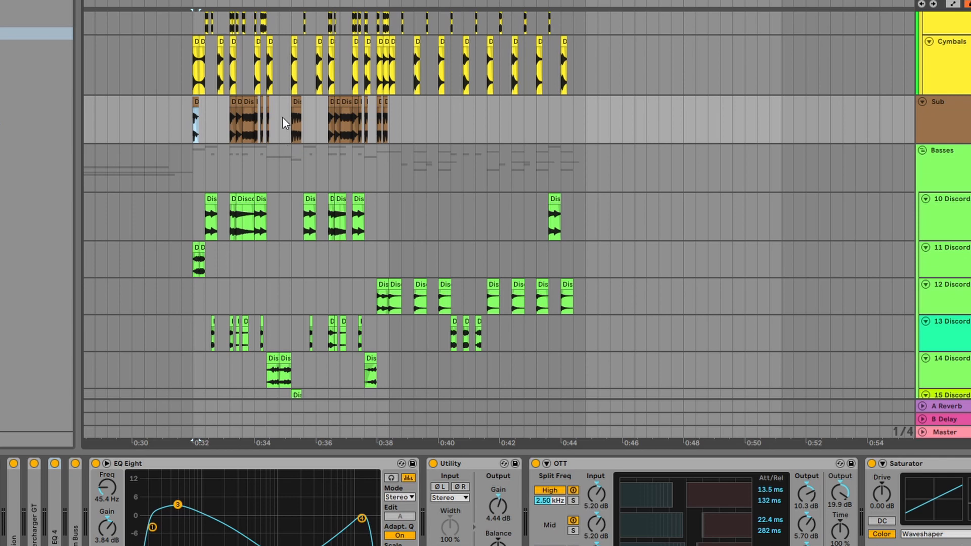
key("space")
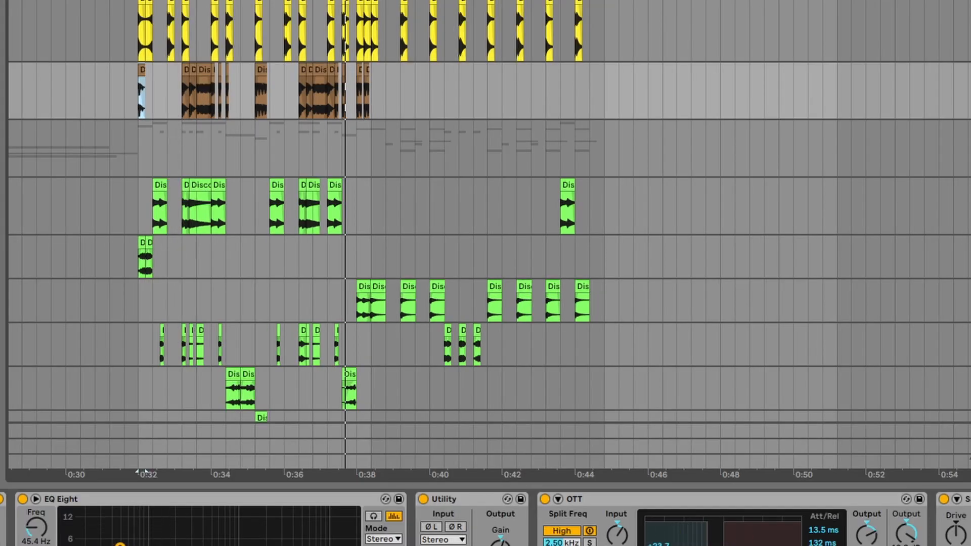
Step: Compare bass track 12 with and without Redux and Delay by toggling the two devices during playback
scroll(215, 224, "down", 6)
left_click(357, 149)
scroll(382, 169, "up", 2)
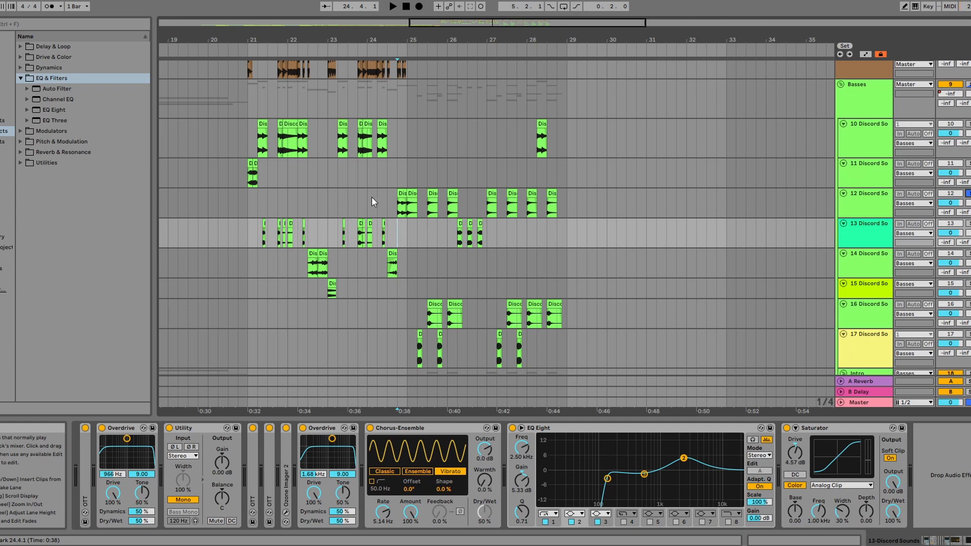
left_click(400, 201)
left_click(868, 200)
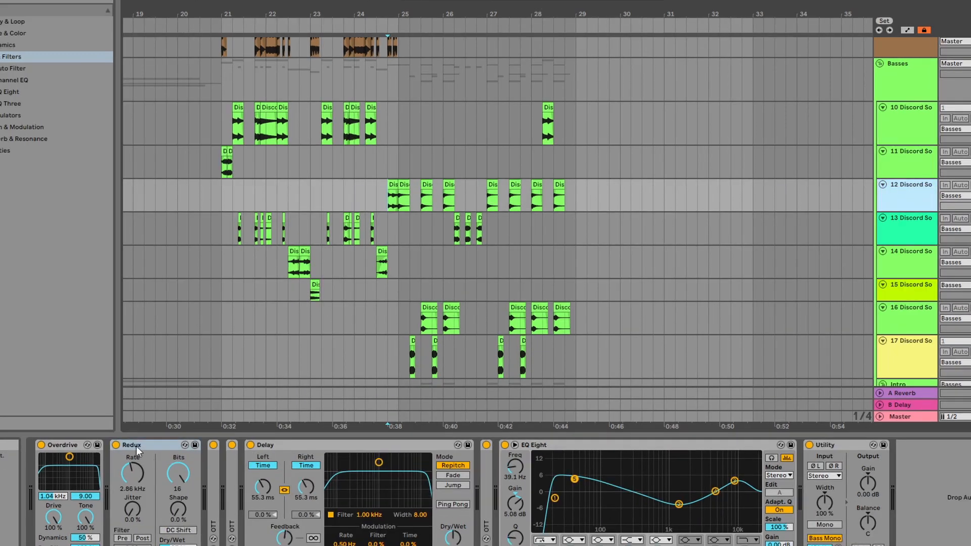
left_click(116, 446)
left_click(250, 445)
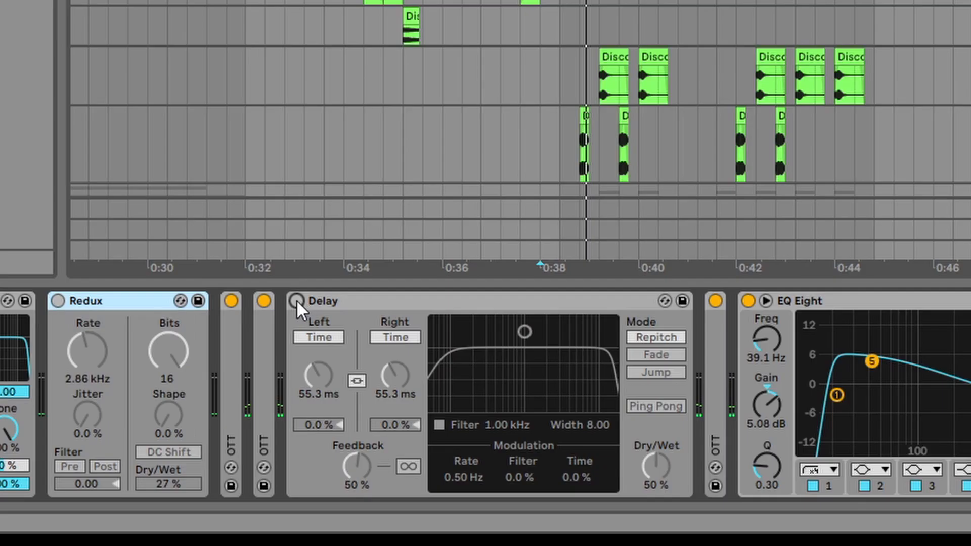
left_click(297, 300)
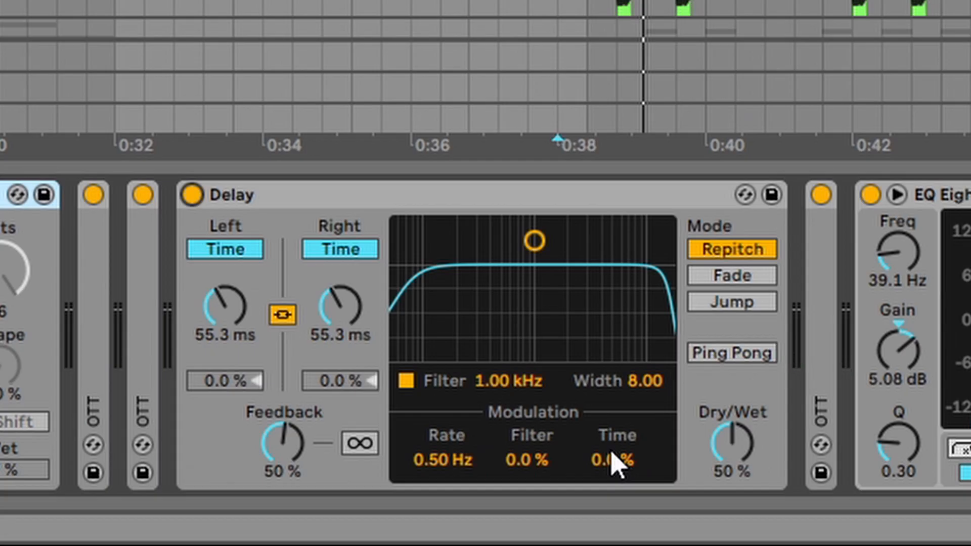
key("space")
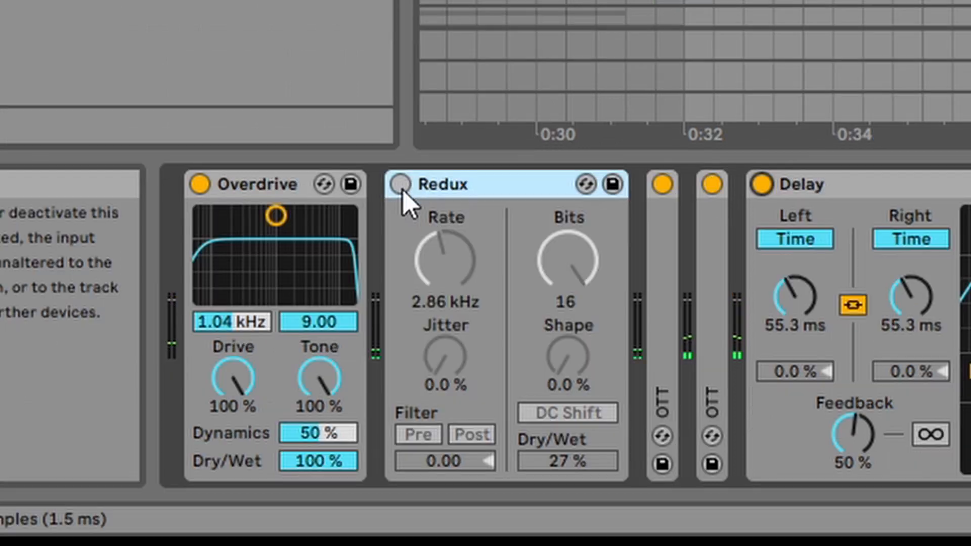
left_click(403, 188)
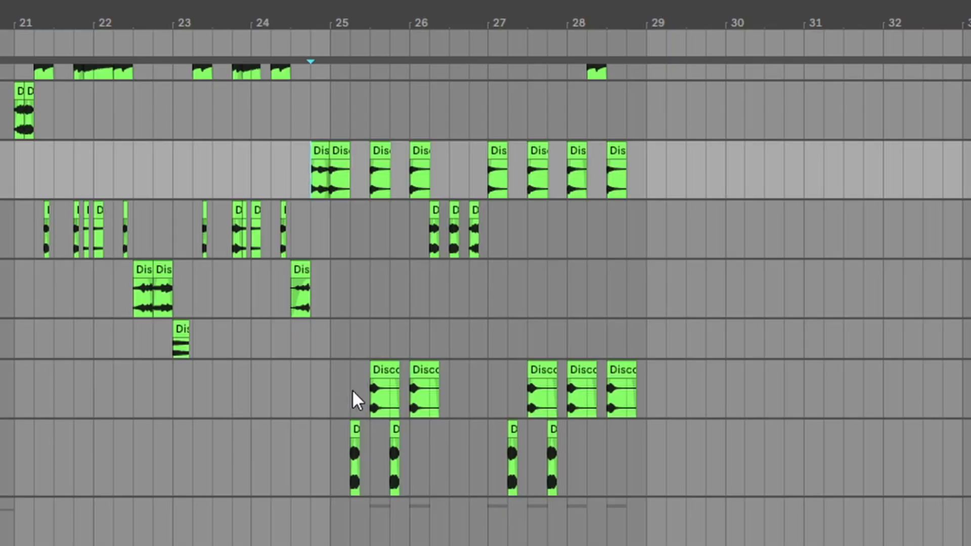
Step: Audition the clips of bass track 16 from bar 25.2
left_click(351, 390)
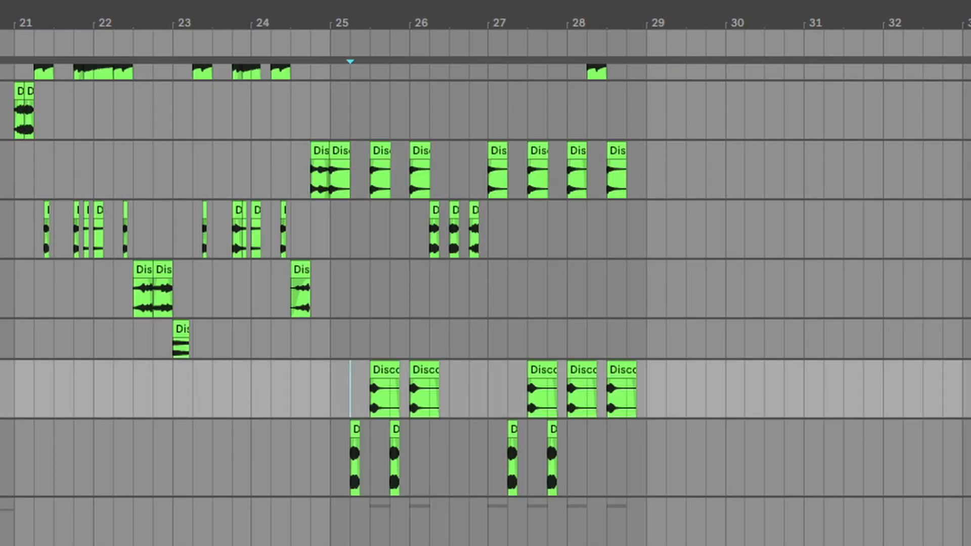
key("space")
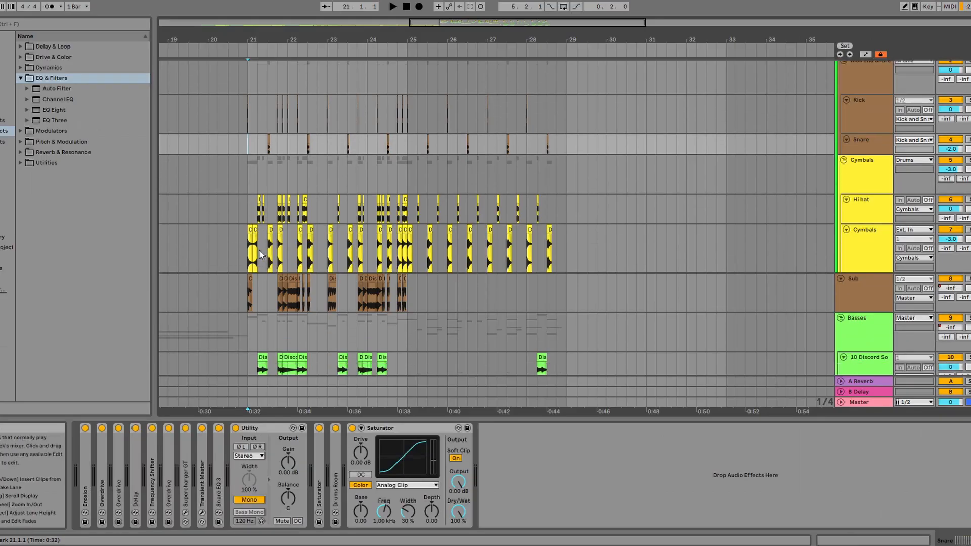
Step: Play the drums, sub and basses together from bar 21 and look over their tracks
left_click(395, 168)
mouse_move(405, 175)
left_mouse_down()
mouse_move(248, 178)
mouse_move(405, 175)
left_mouse_up()
left_click(250, 180)
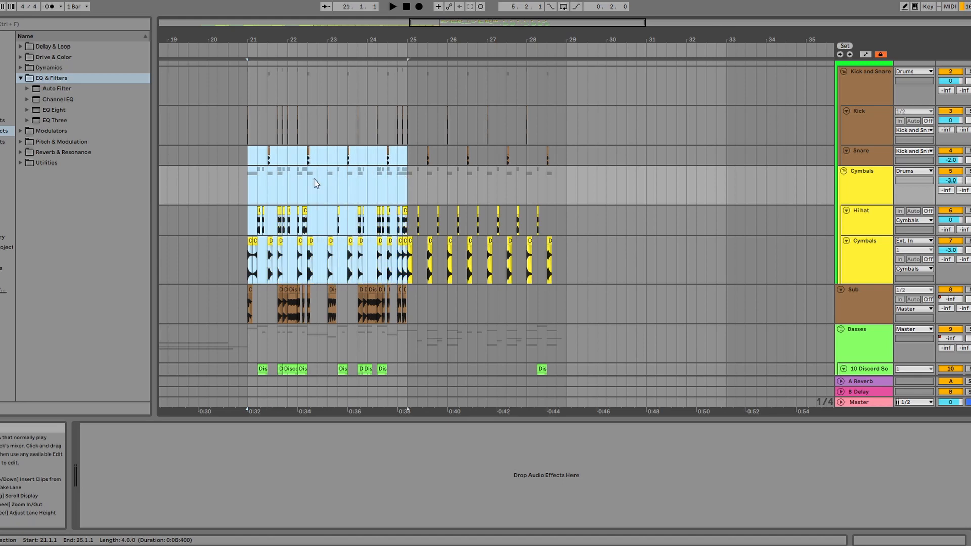
left_click(248, 114)
scroll(278, 202, "down", 4)
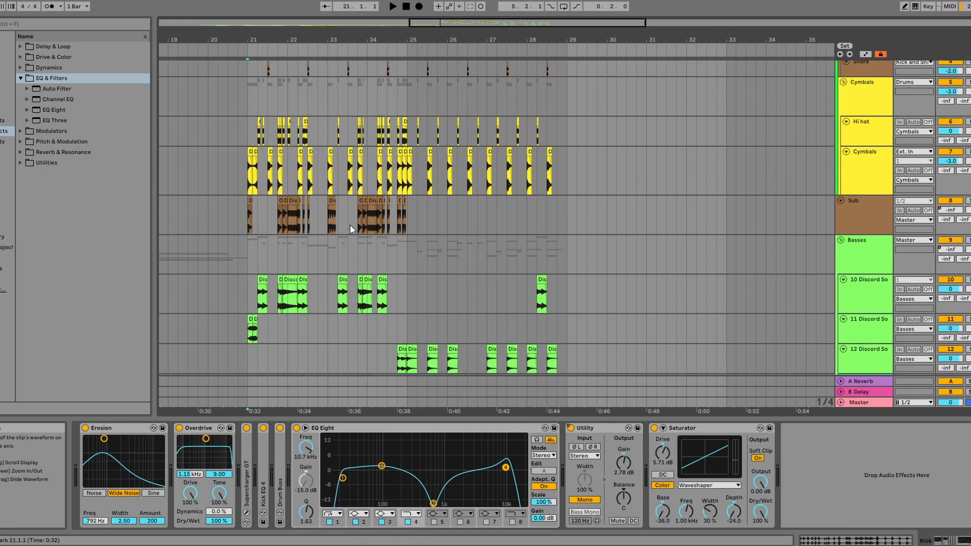
scroll(354, 197, "up", 3)
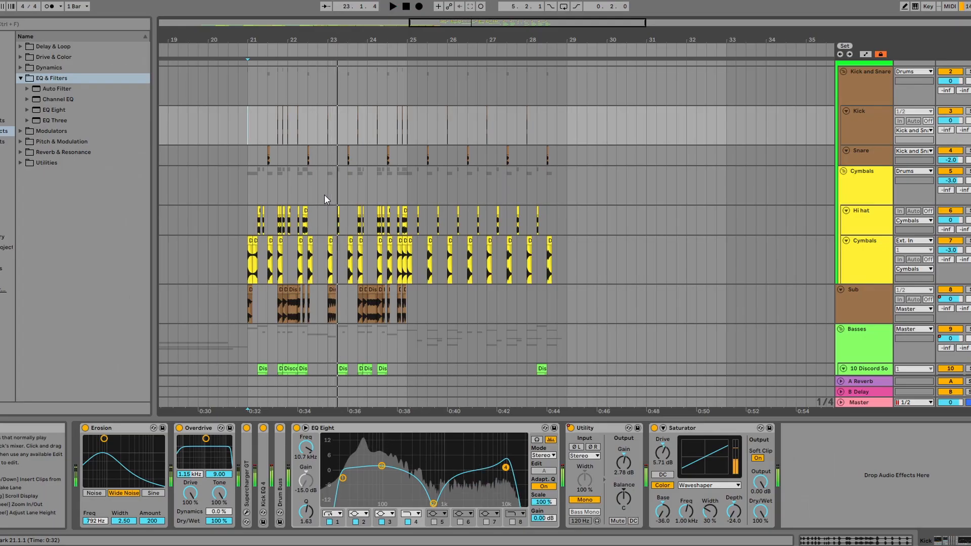
Step: Play the second half of the drop from bar 25 and look over its bass tracks
scroll(402, 212, "down", 2)
left_click(406, 311)
scroll(405, 310, "down", 5)
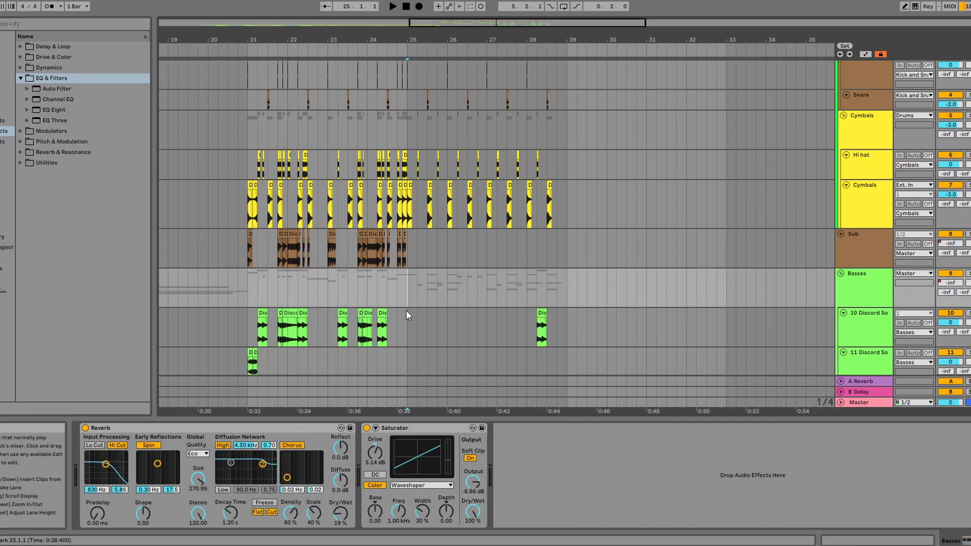
scroll(407, 311, "up", 4)
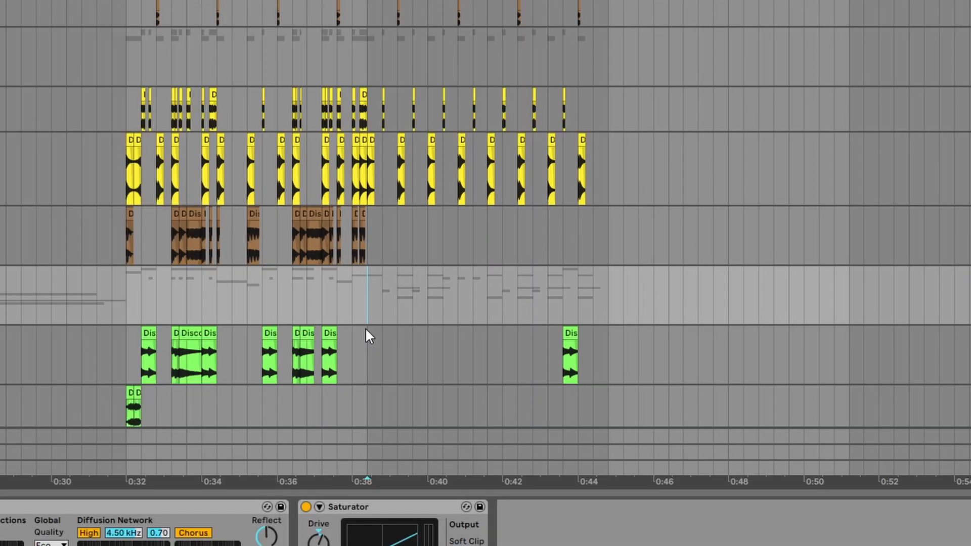
scroll(424, 277, "down", 3)
scroll(425, 277, "down", 2)
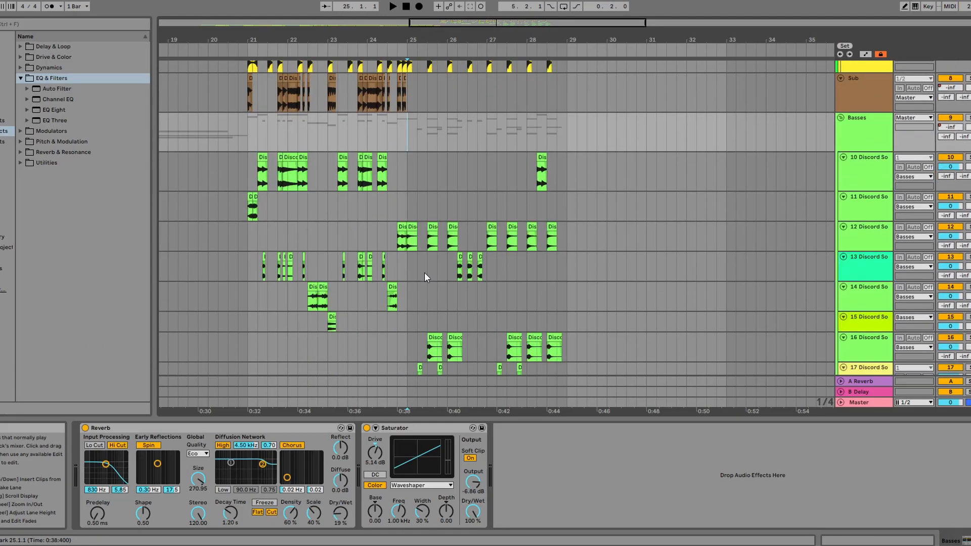
scroll(437, 304, "down", 1)
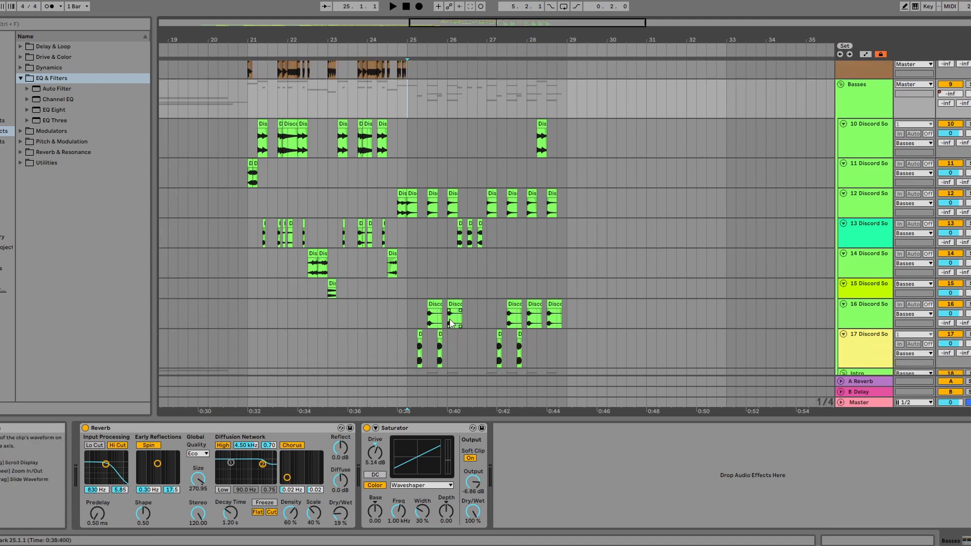
key("space")
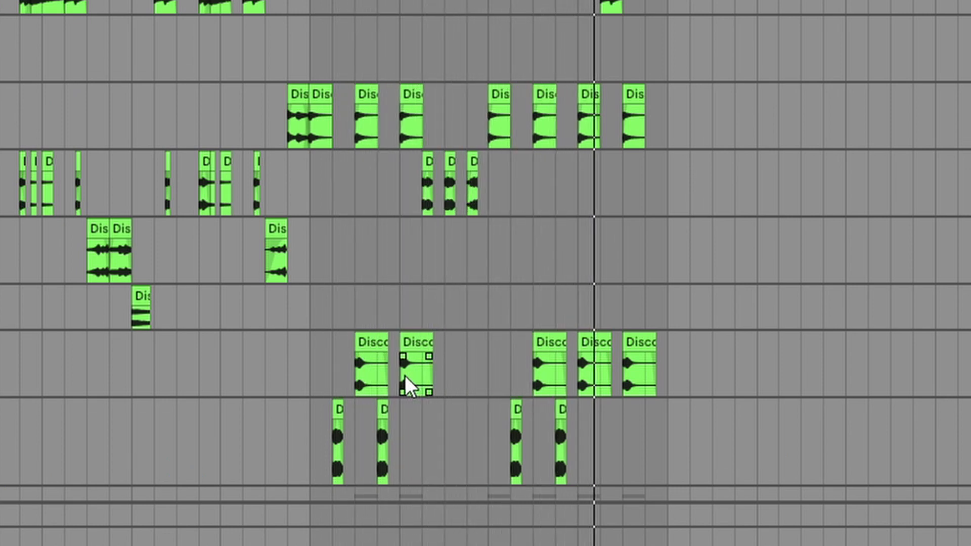
key("space")
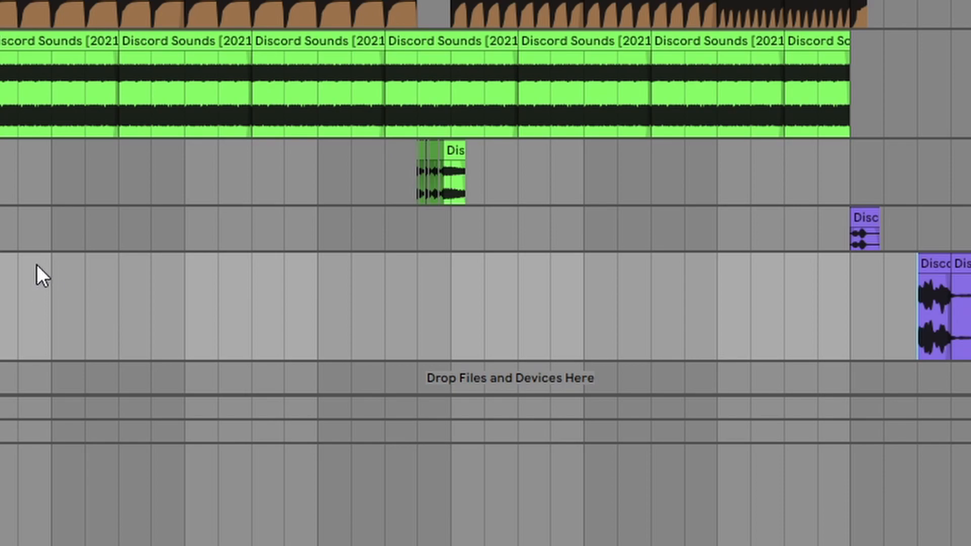
Step: Show the Raum plug-in on intro track 20 and the effect chain of the intro's Cymbals track, and look over the tracks below
scroll(102, 175, "up", 10)
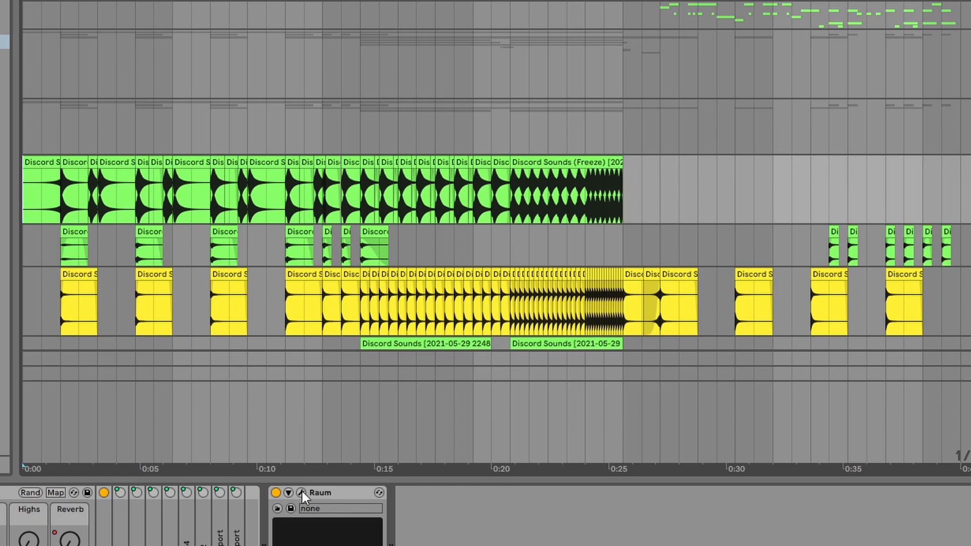
left_click(302, 492)
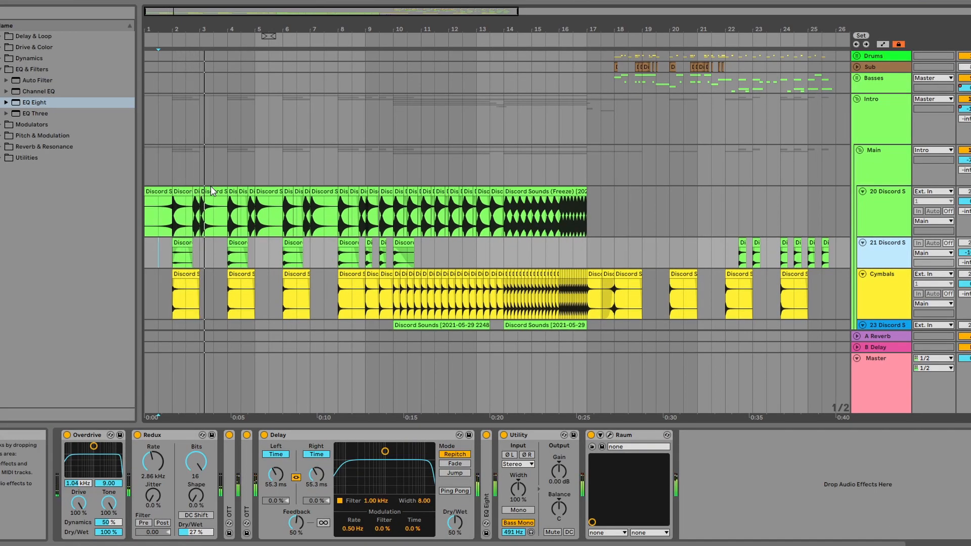
left_click(200, 306)
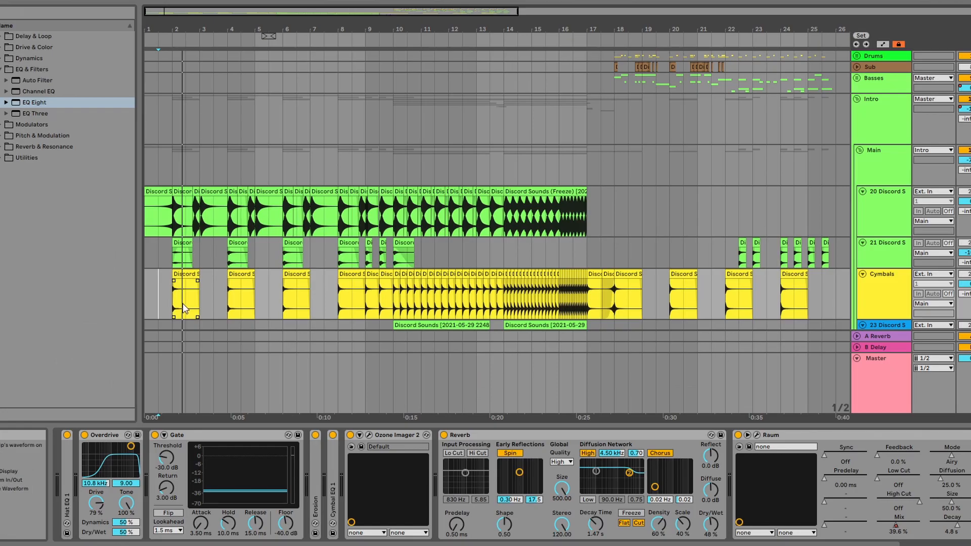
scroll(40, 319, "down", 3)
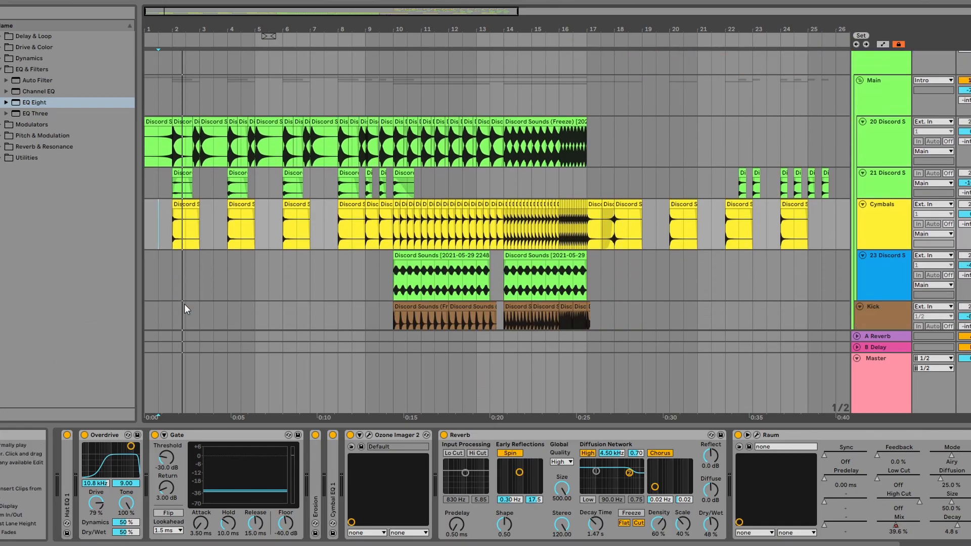
scroll(187, 305, "down", 3)
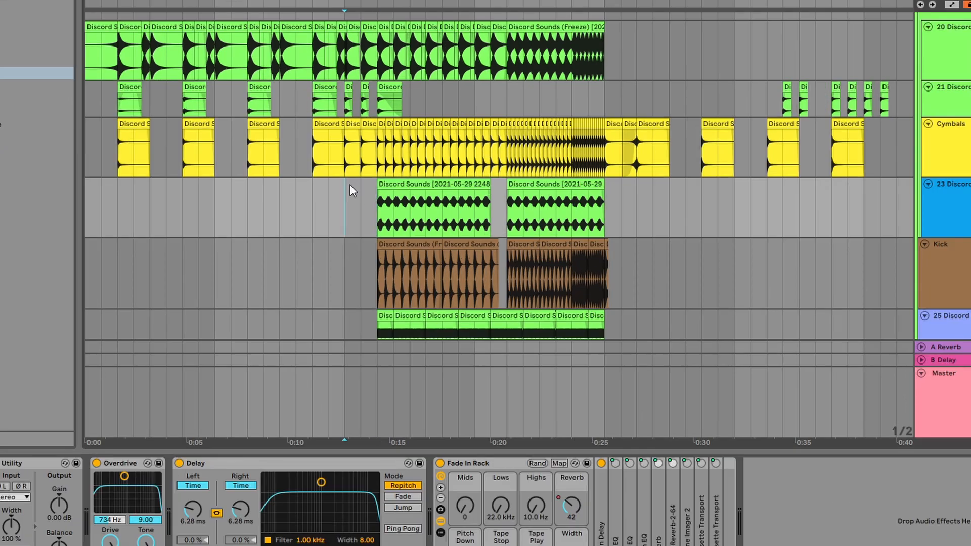
Step: Show the effect chain of the intro's Kick track and play its clips from bar 10
scroll(361, 195, "down", 3)
scroll(377, 212, "up", 2)
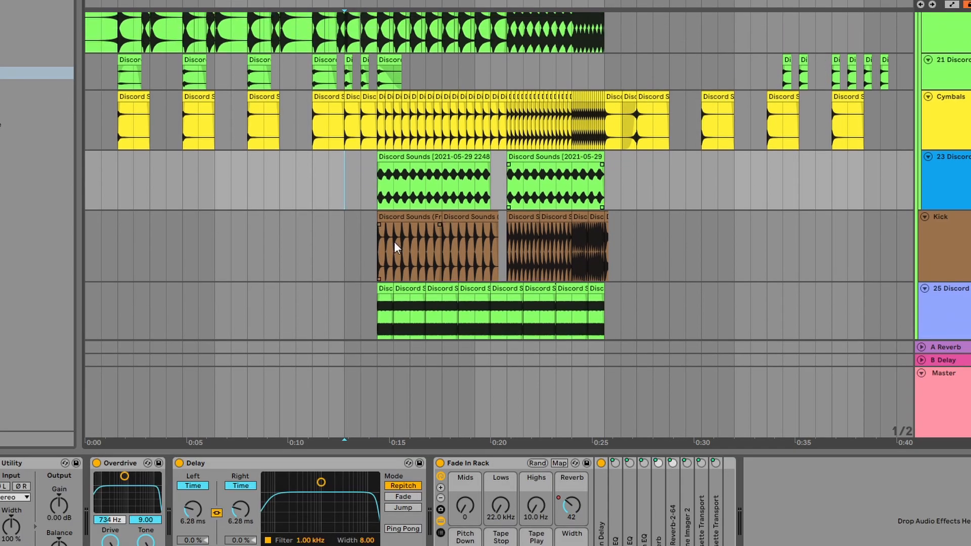
left_click(395, 244)
left_click(941, 235)
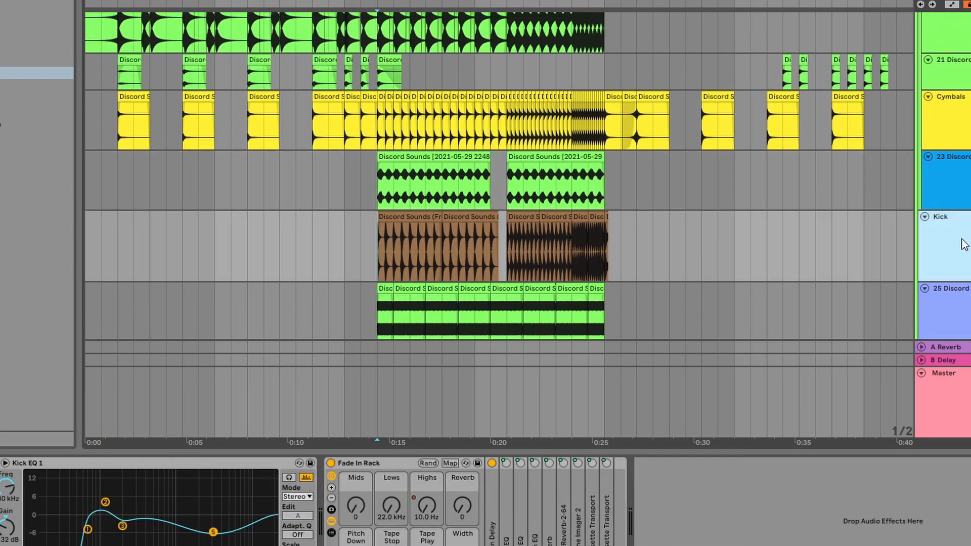
key("space")
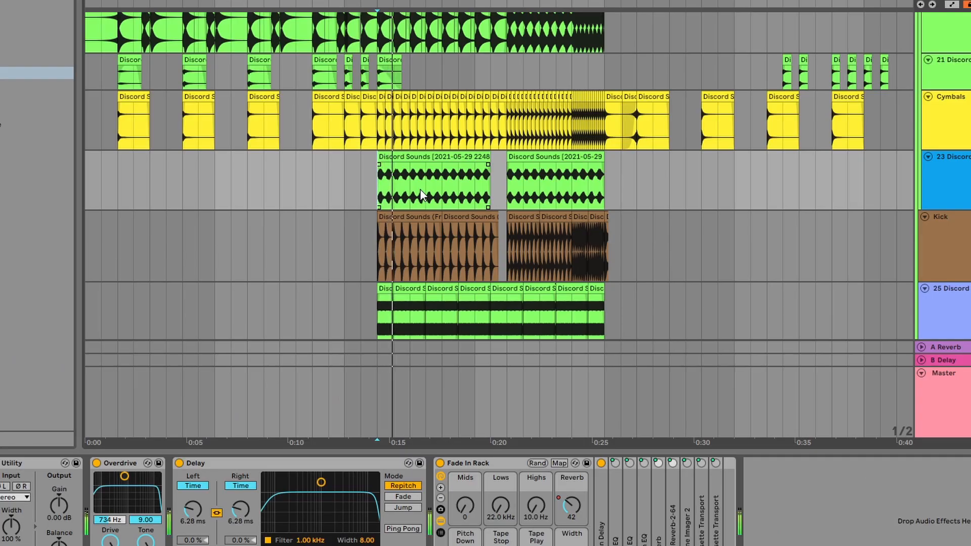
Step: Show the effect chain of intro track 25 and look over the tracks around it
left_click(433, 271)
scroll(432, 272, "down", 2)
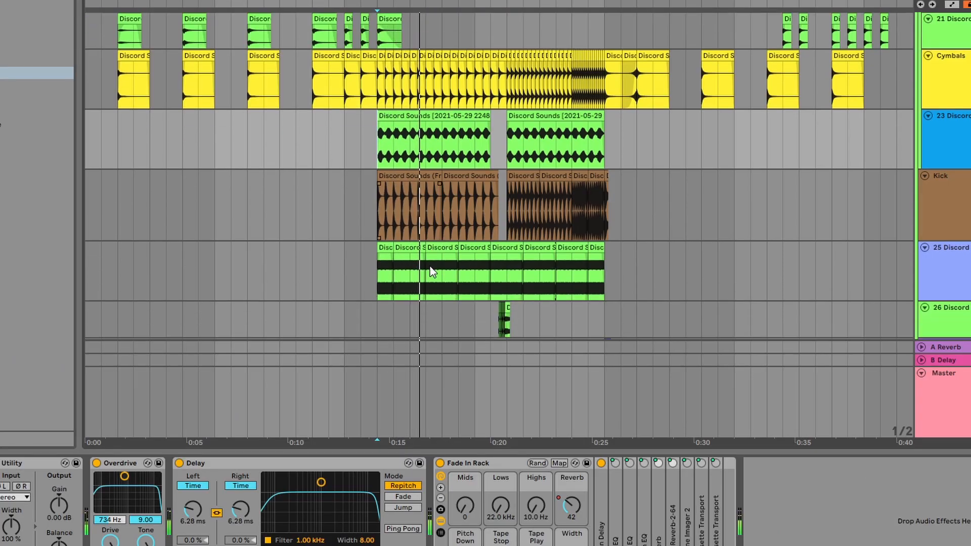
left_click(382, 271)
scroll(951, 298, "down", 3)
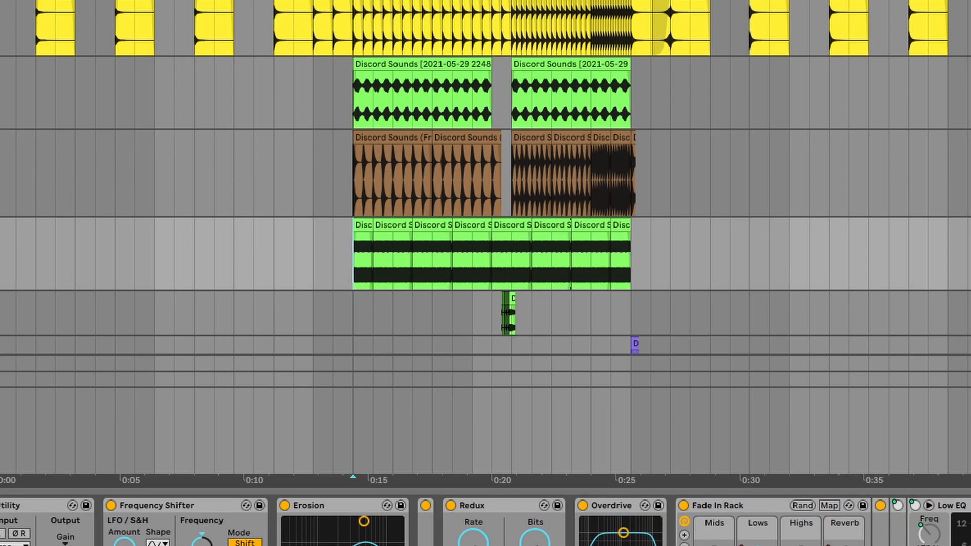
scroll(949, 271, "up", 2)
left_click(946, 269)
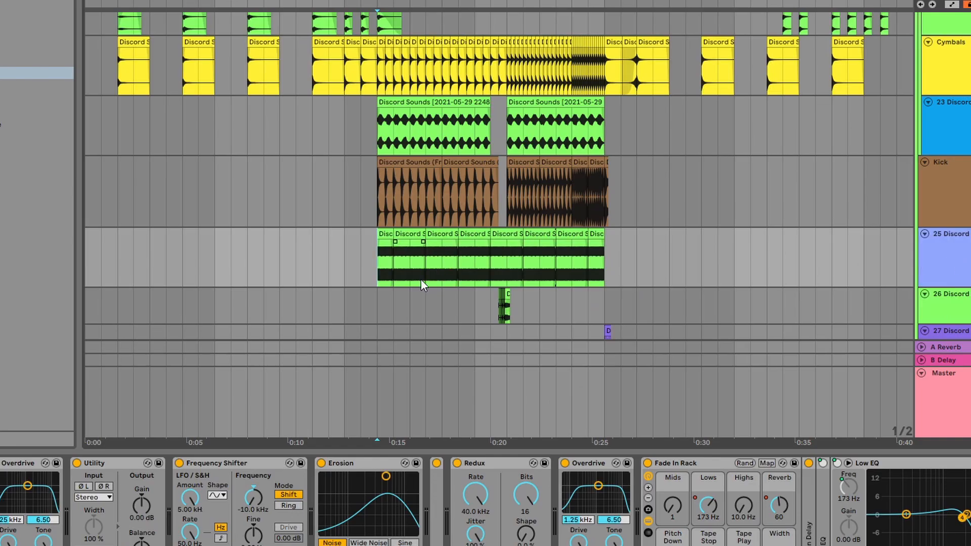
Step: Play track 25 from bar 10 and switch on its Erosion, OTT, Redux and Overdrive effects one after another
key("space")
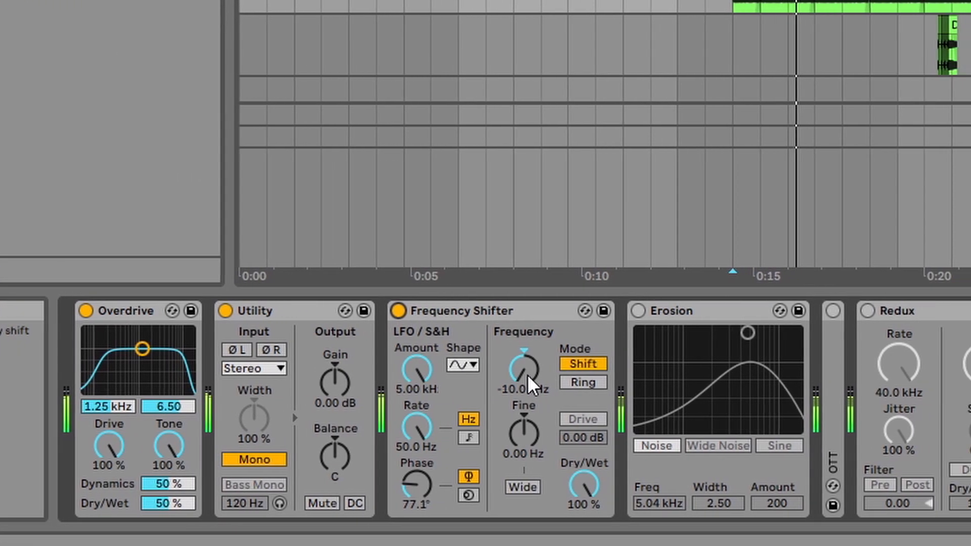
left_click(638, 311)
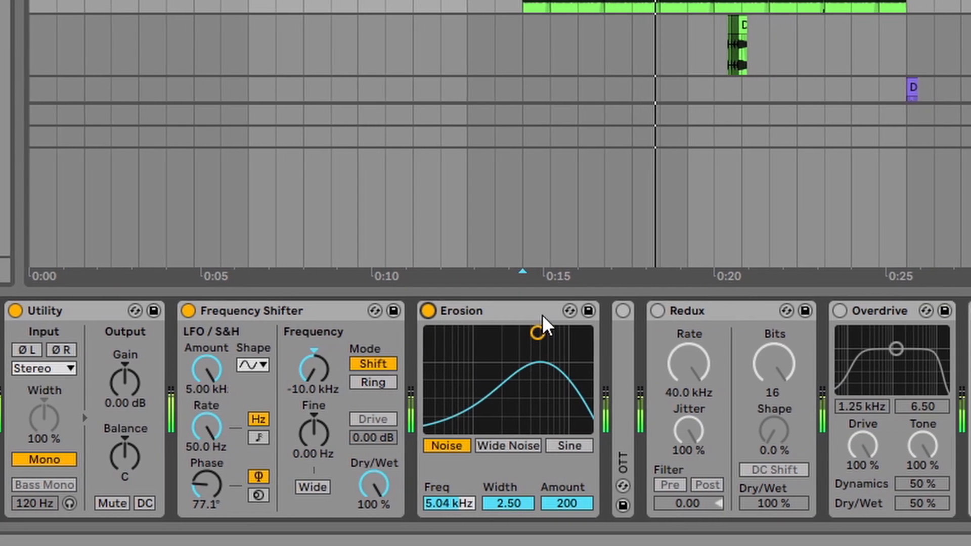
left_click(623, 310)
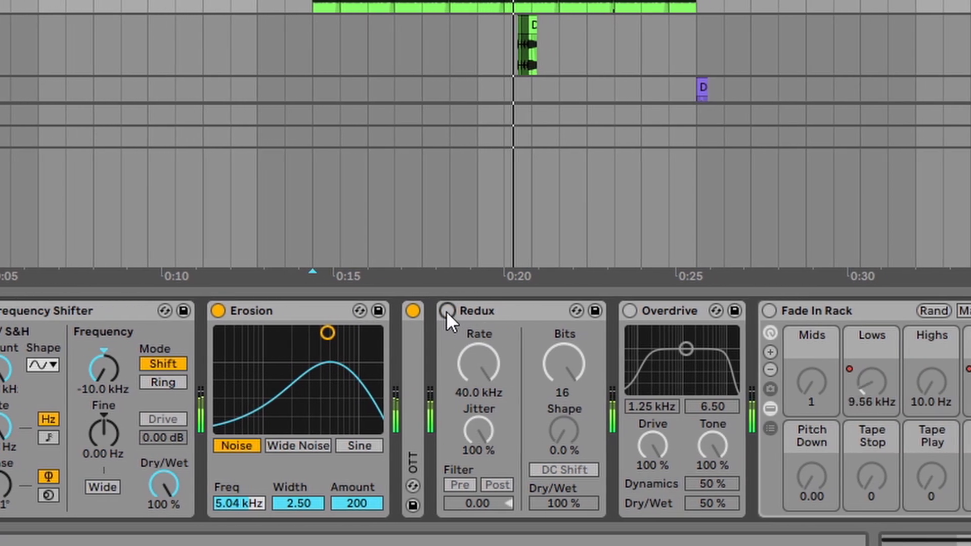
left_click(447, 311)
left_click(629, 311)
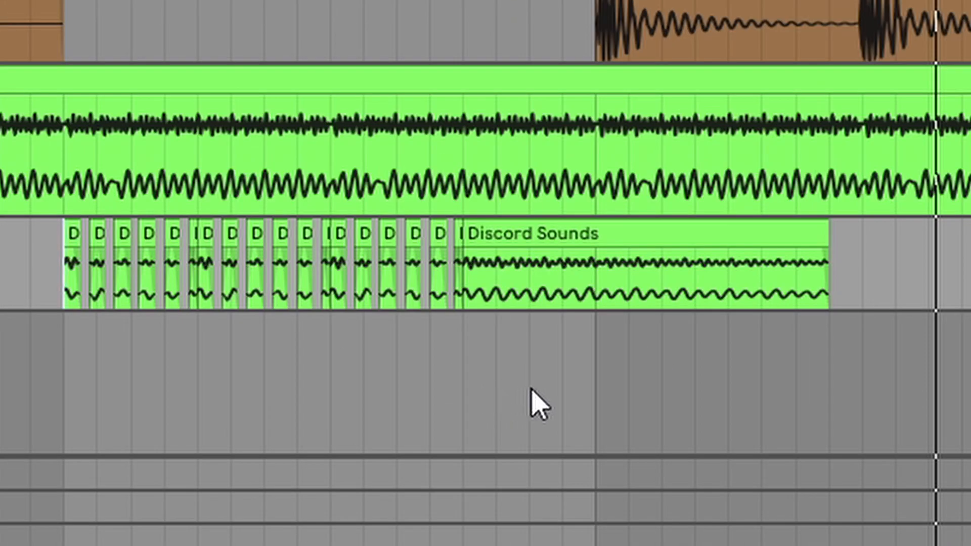
Step: Play the end of the intro from bar 17 and audition the closing clips on tracks 27 and 28
key("ctrl+t")
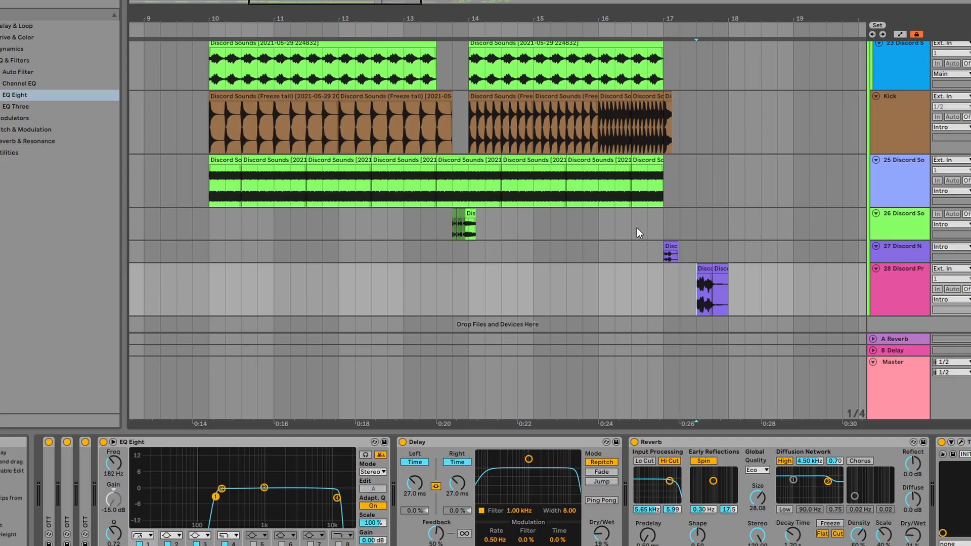
left_click(663, 228)
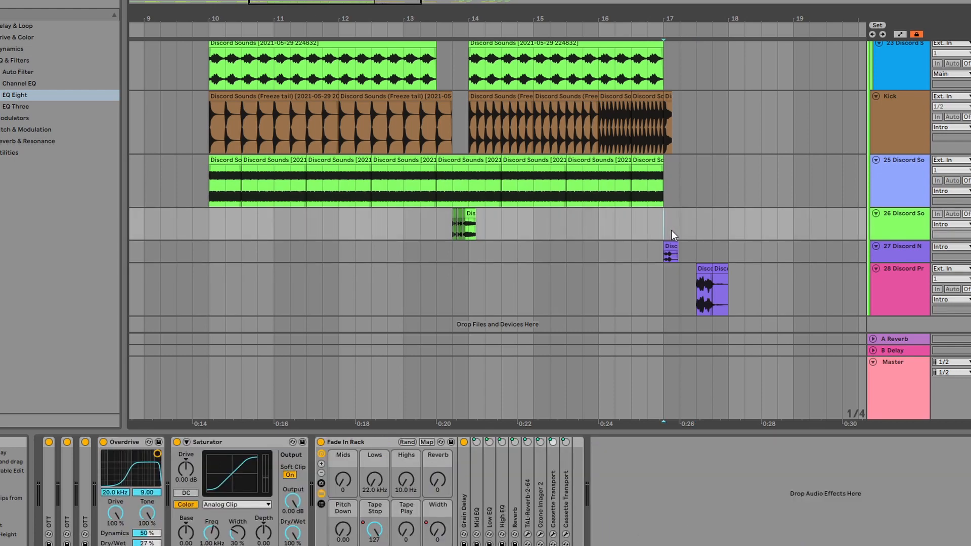
key("space")
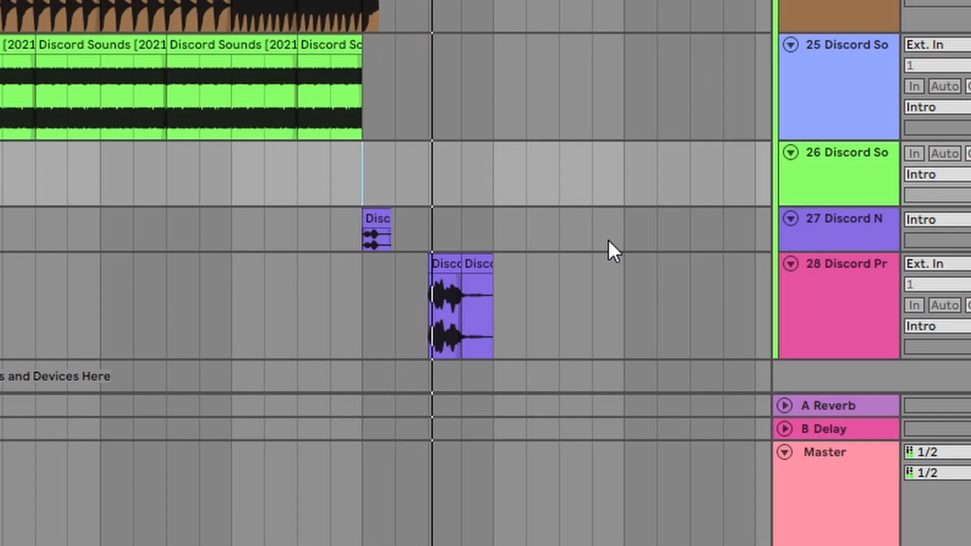
key("space")
left_click(429, 225)
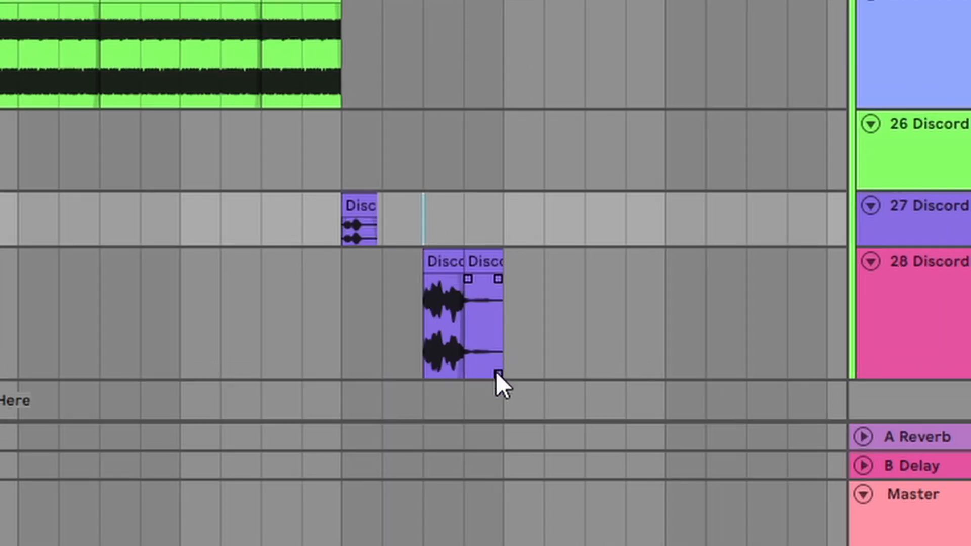
left_click(431, 348)
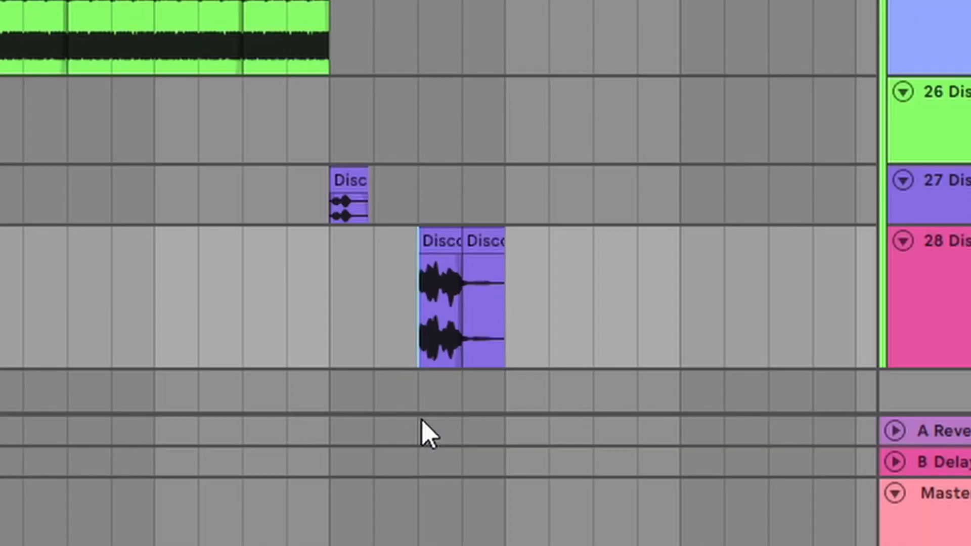
key("space")
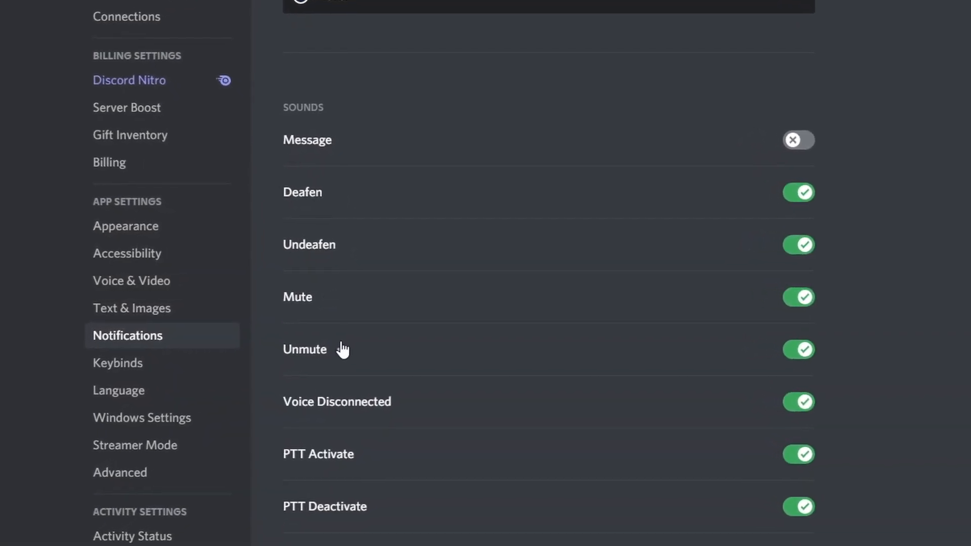
Step: Look through the notification sounds in Discord's settings and play the video timeline in DaVinci Resolve
scroll(389, 324, "down", 2)
scroll(400, 326, "down", 2)
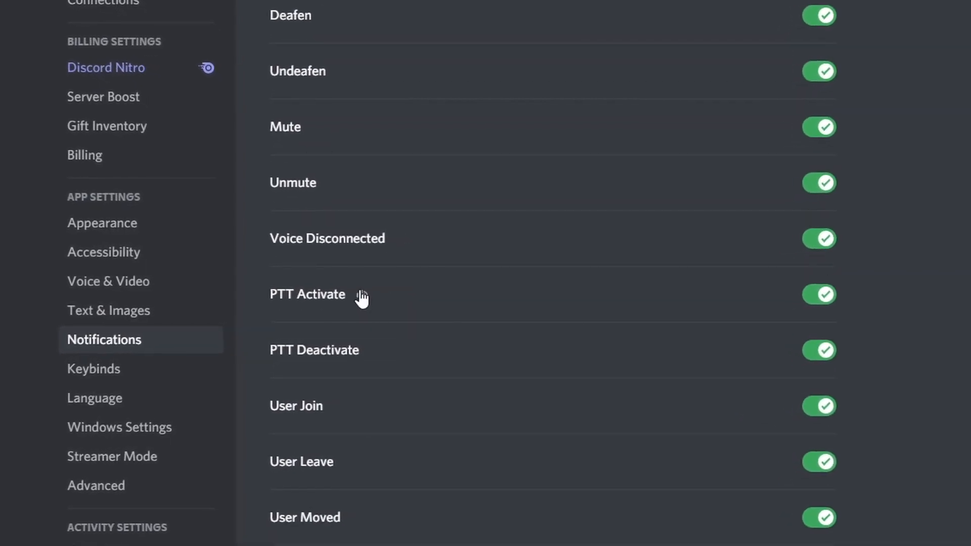
scroll(375, 353, "down", 1)
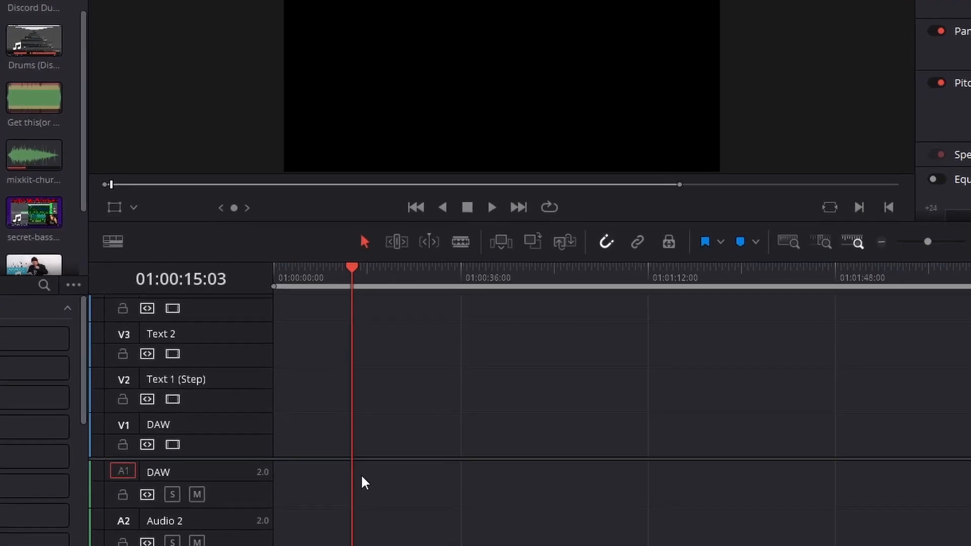
key("space")
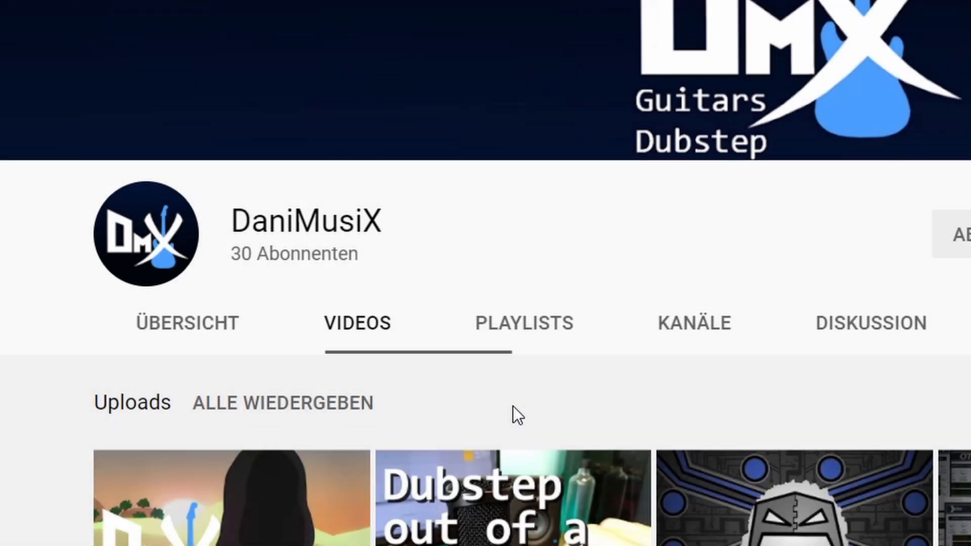
Step: Open the OASIS video from the uploads of the artist's YouTube channel and like it
scroll(506, 412, "down", 5)
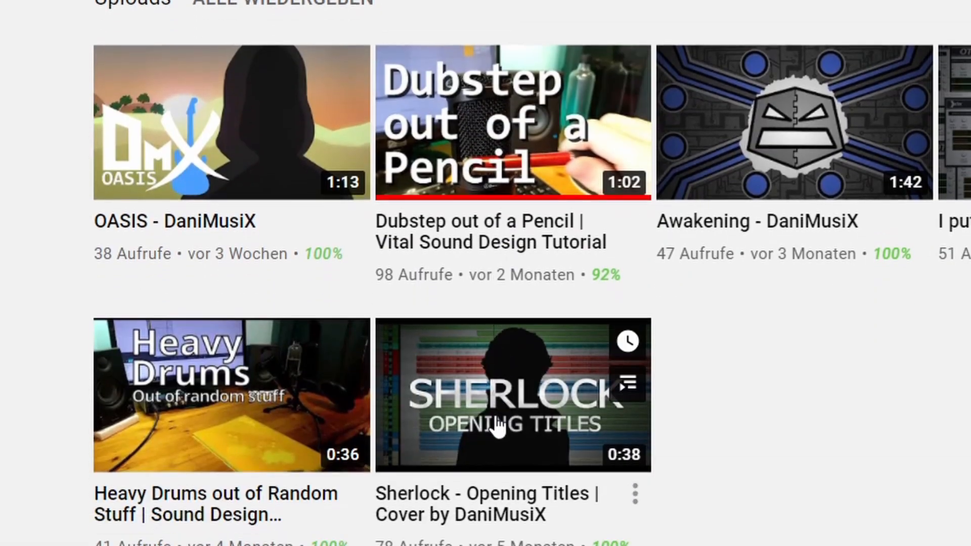
left_click(274, 177)
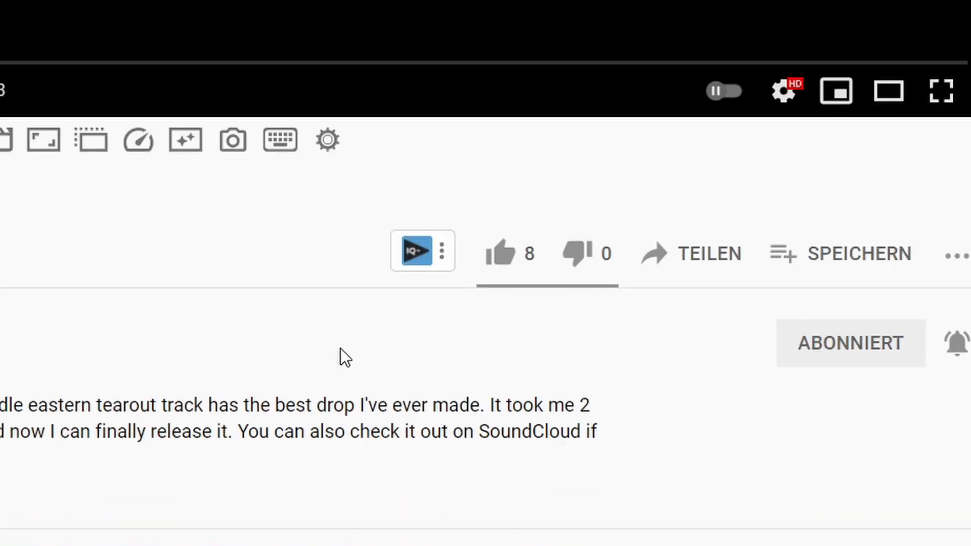
scroll(341, 349, "down", 2)
left_click(501, 198)
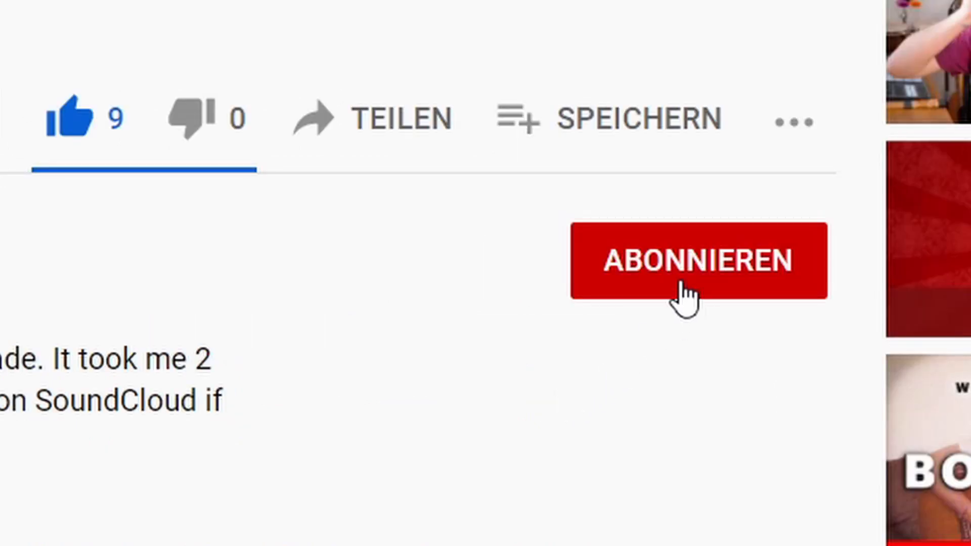
Step: Subscribe to the channel with notifications and write the comment "WHY ARE YOU HATING ON FL FUCK YOUUU" under the video
left_click(684, 298)
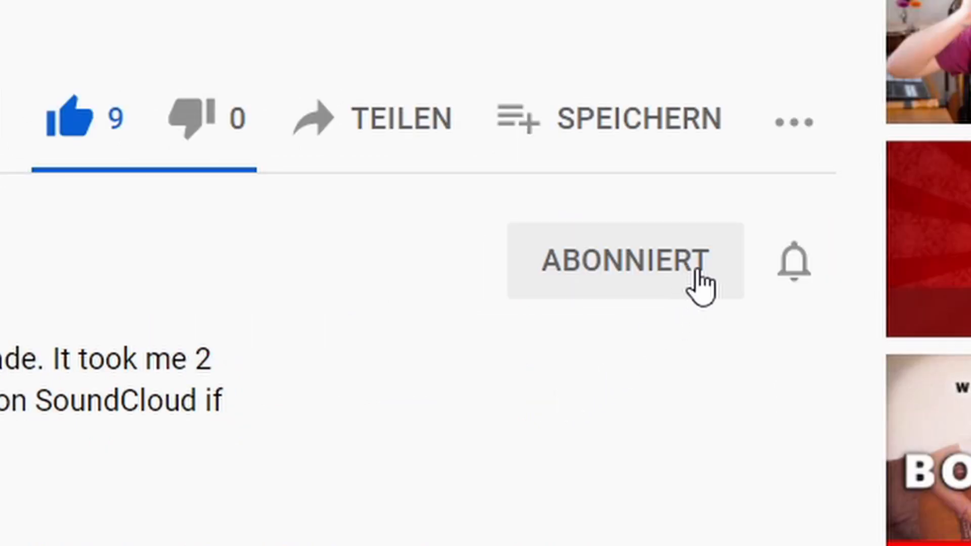
left_click(808, 268)
left_click(820, 331)
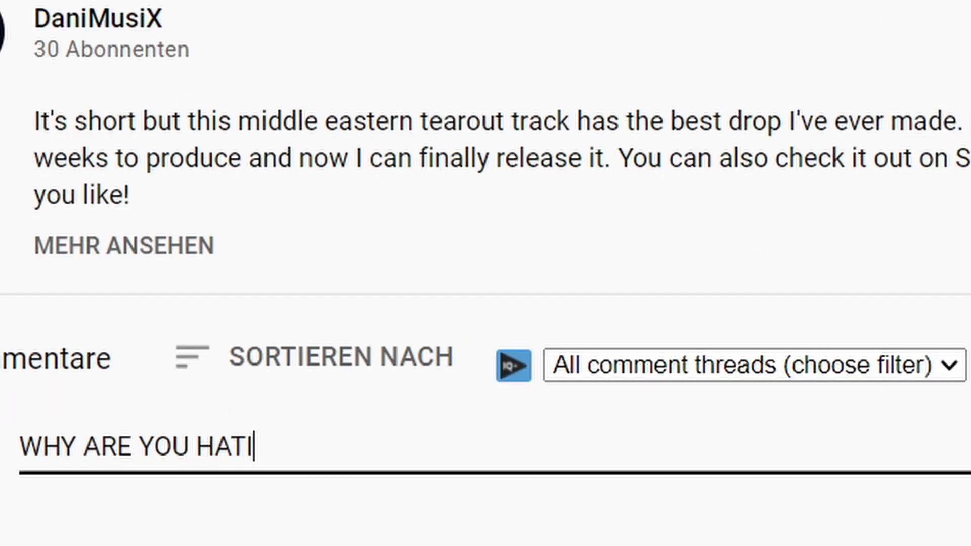
type("NG ON FL FUCK YOUUU")
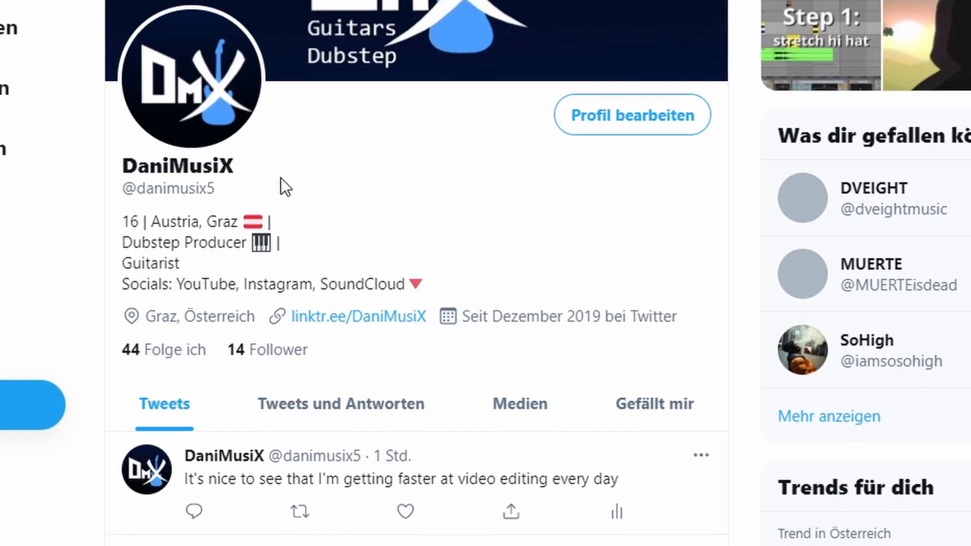
Step: Highlight the display name and the handle on the artist's Twitter profile
left_click_drag(282, 186, 102, 160)
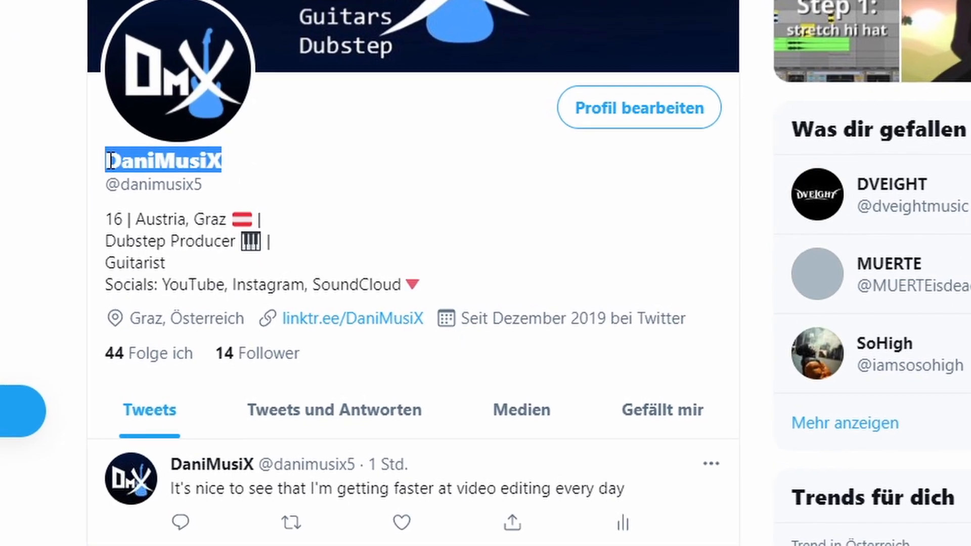
left_click(265, 190)
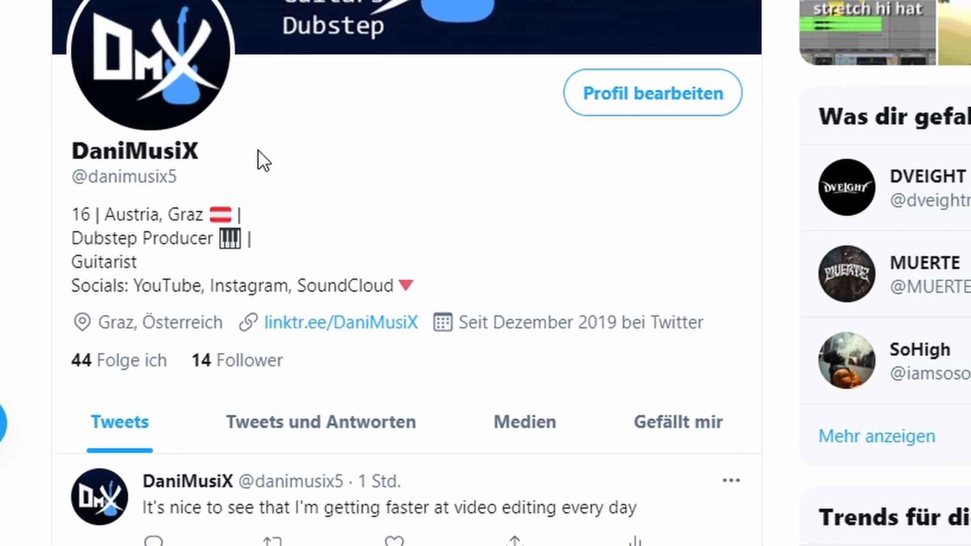
left_click_drag(174, 178, 62, 176)
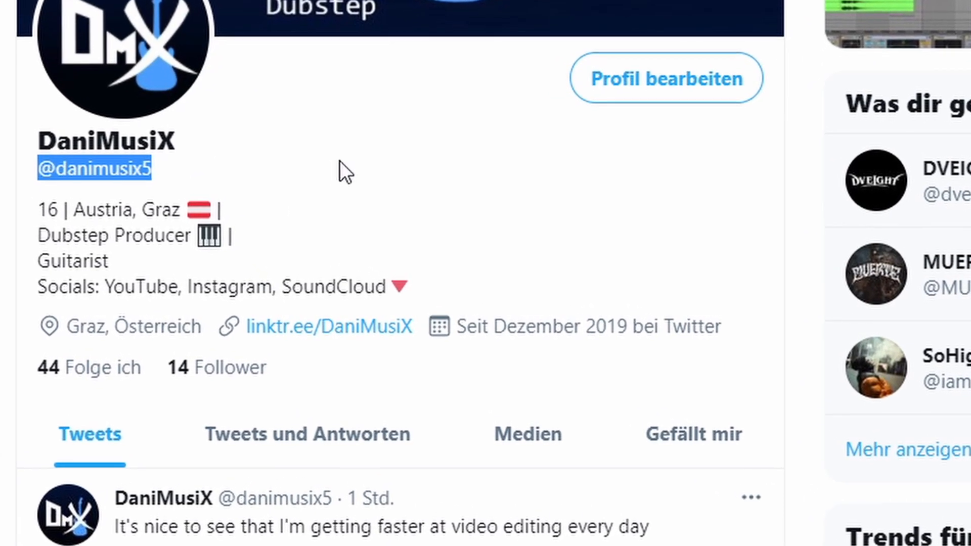
left_click(341, 246)
left_click_drag(152, 167, 81, 169)
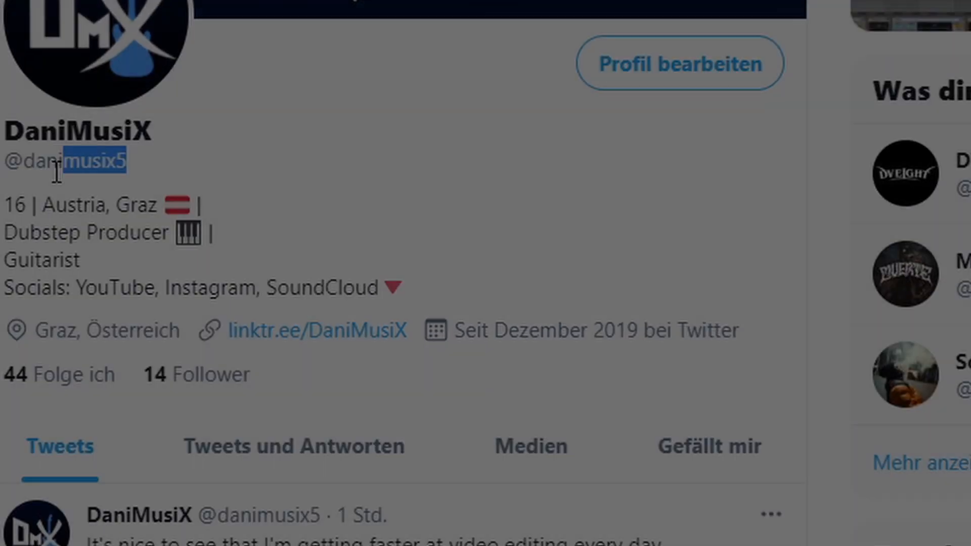